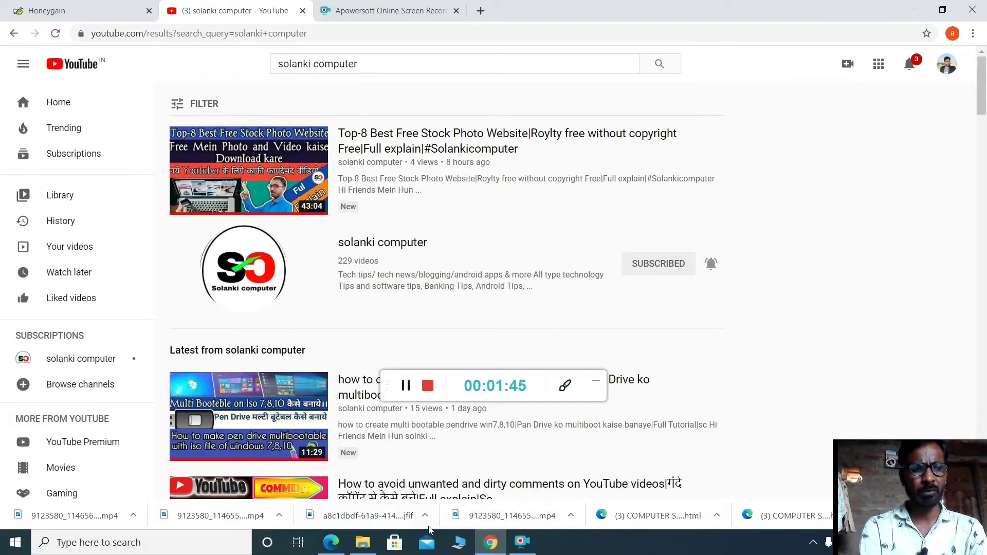
Switch to Microsoft Edge and bring up the Download Center section of the Install Windows 7 Service Pack 1 support article
click(330, 544)
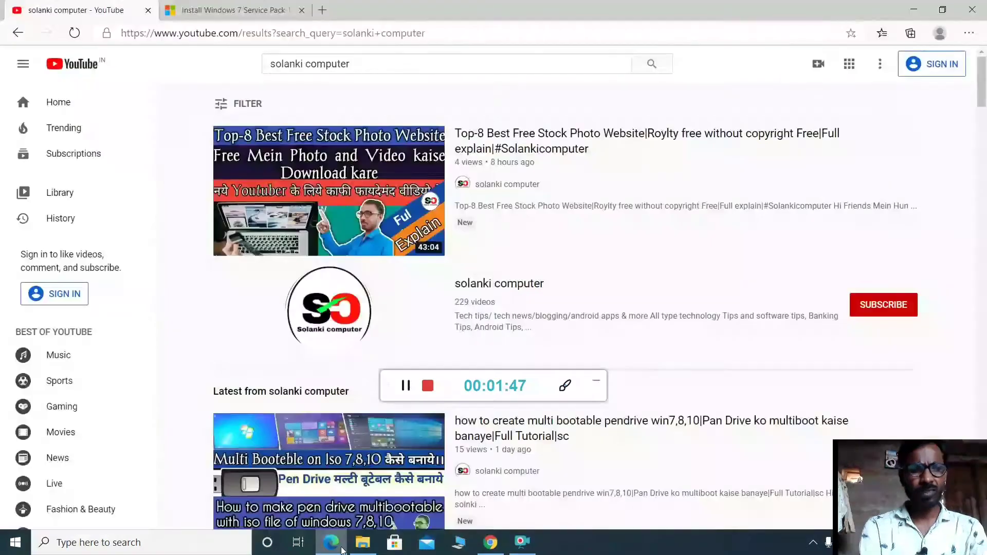
click(235, 13)
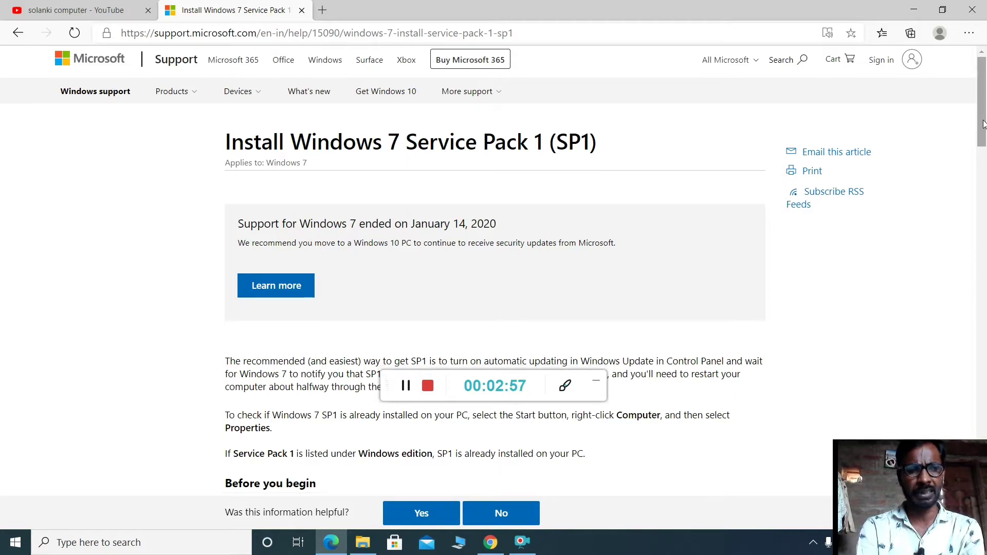
drag(983, 120, 985, 343)
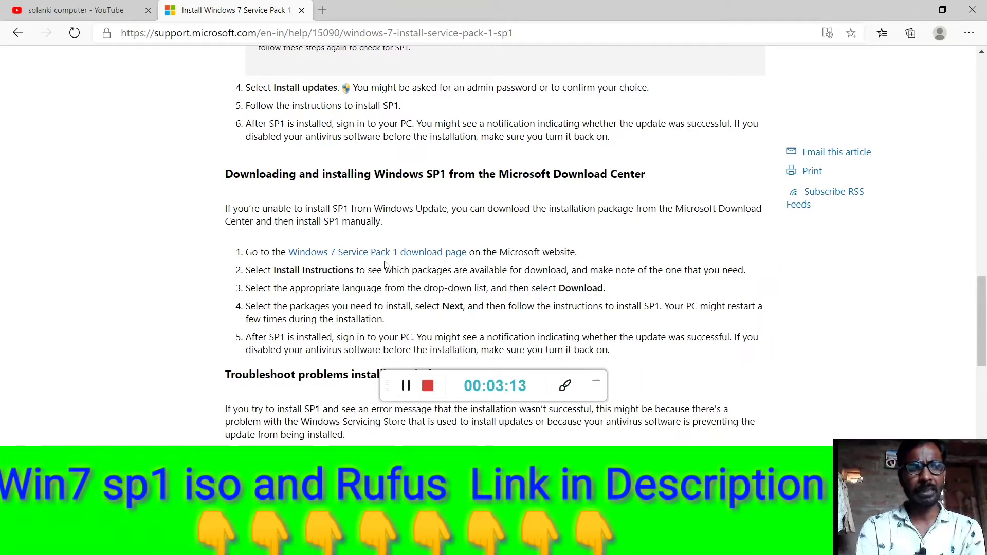
Try the Windows 7 Service Pack 1 download page link in a separate tab, then close that tab
right_click(411, 260)
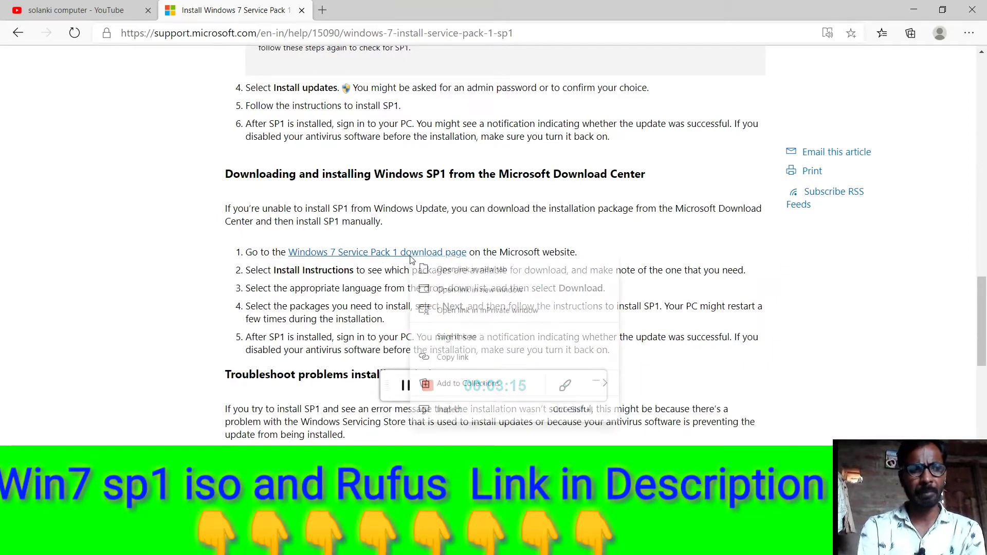
click(473, 276)
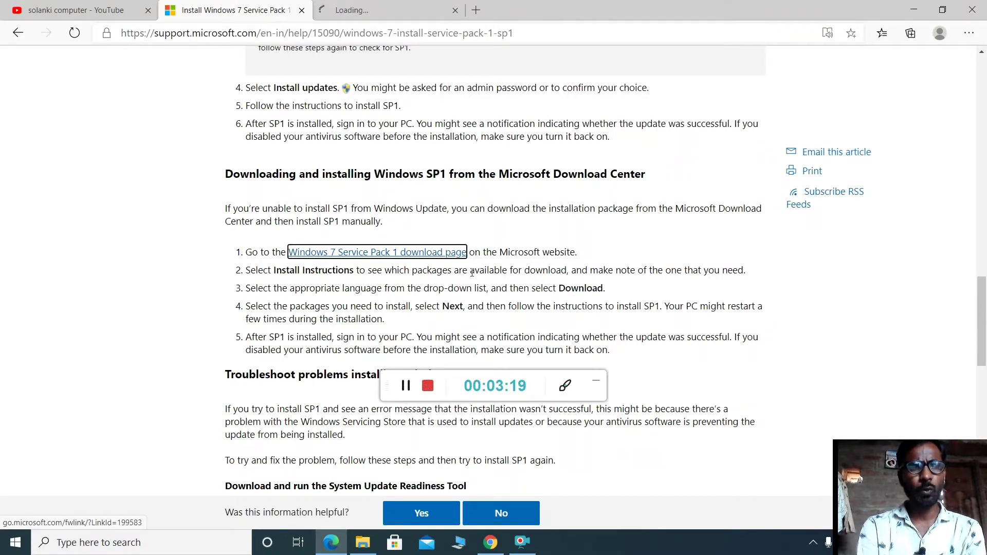
click(383, 12)
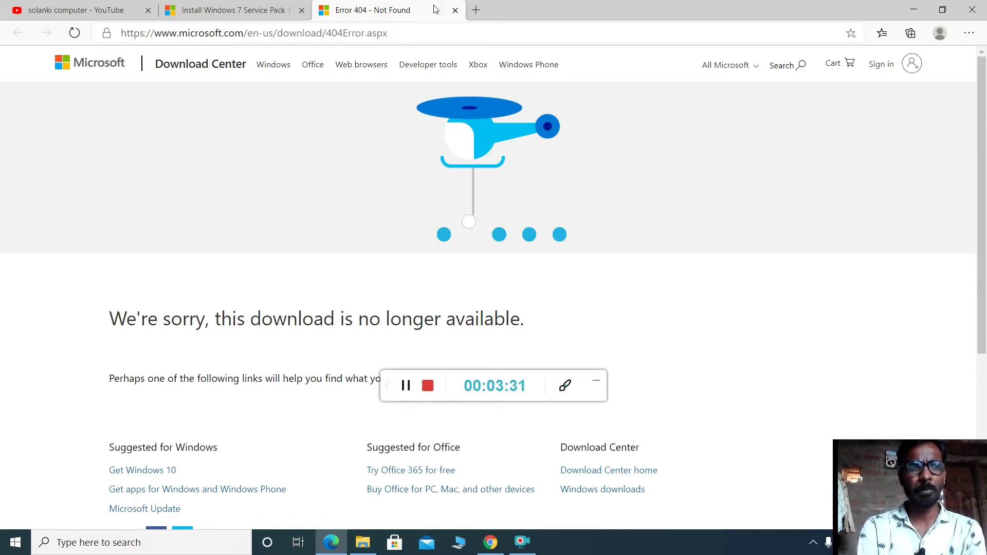
click(455, 10)
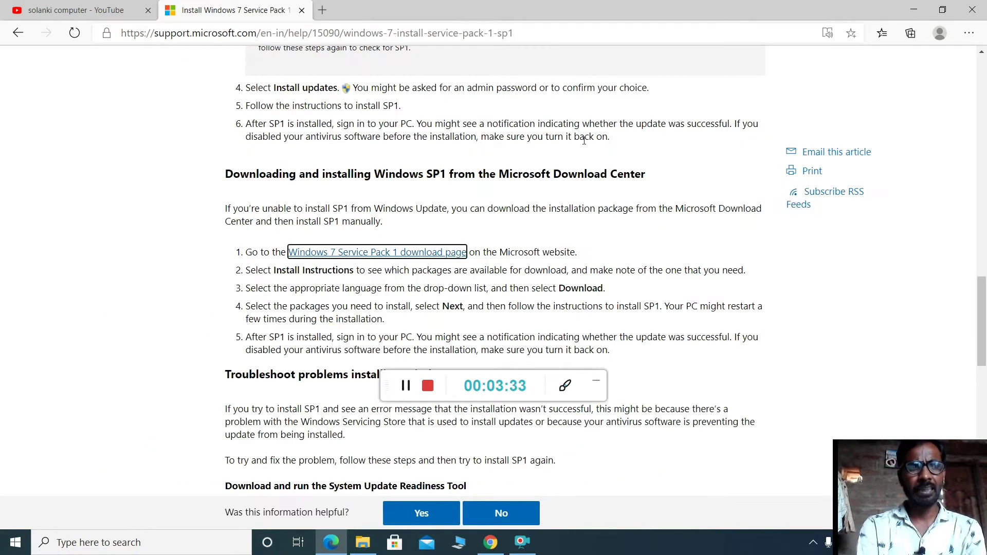
Open the Windows 7 64-bit (x64) download page for the System Update Readiness Tool from the article's table
click(978, 323)
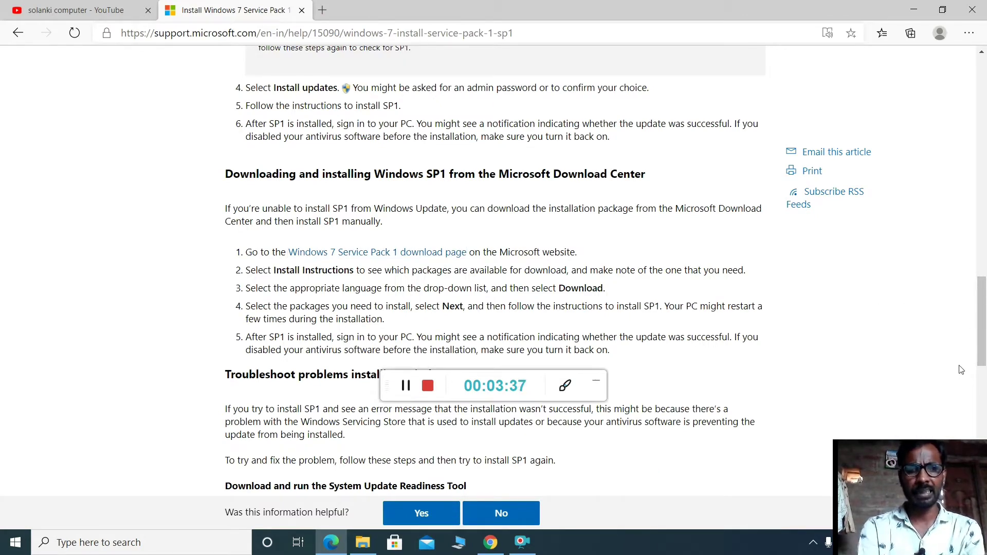
scroll(961, 370, up, 1)
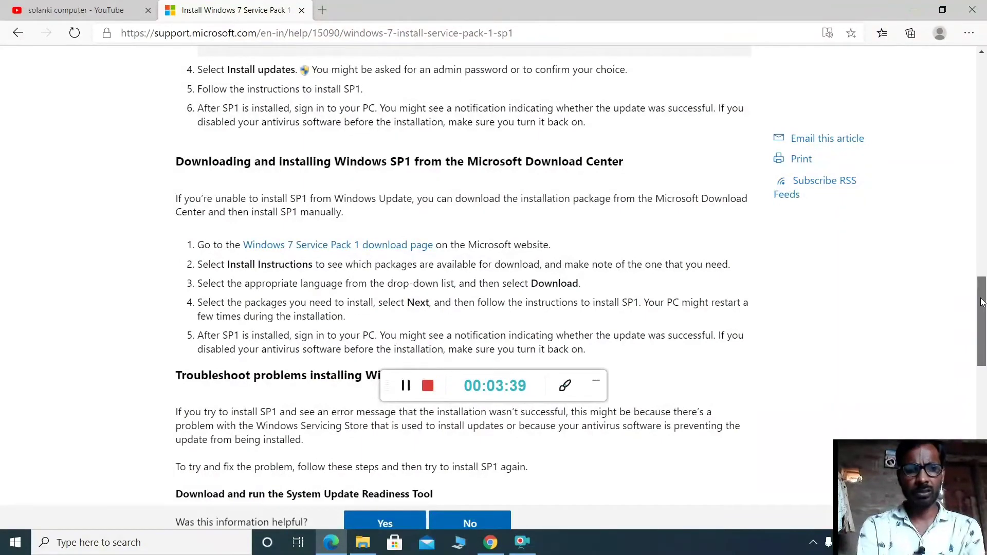
drag(982, 303, 984, 374)
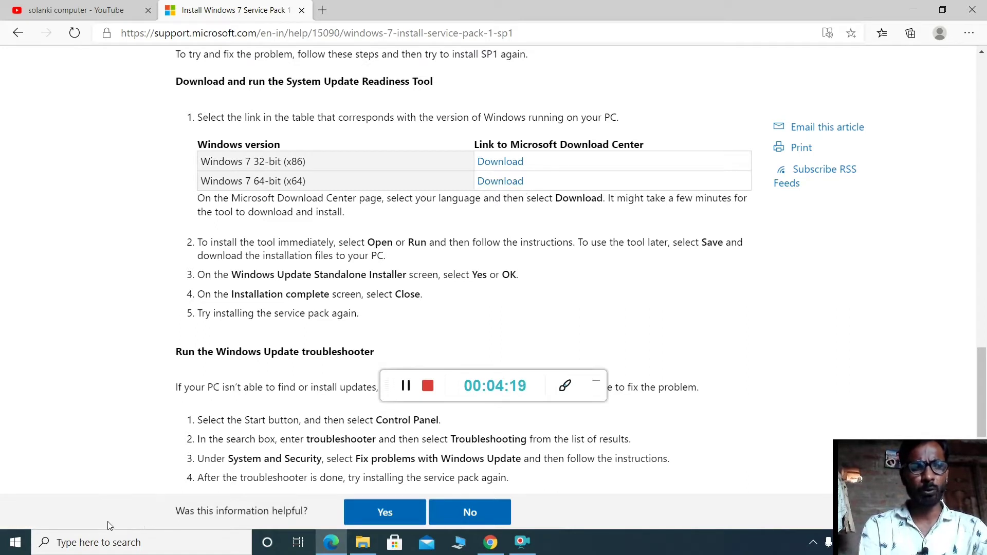
click(505, 186)
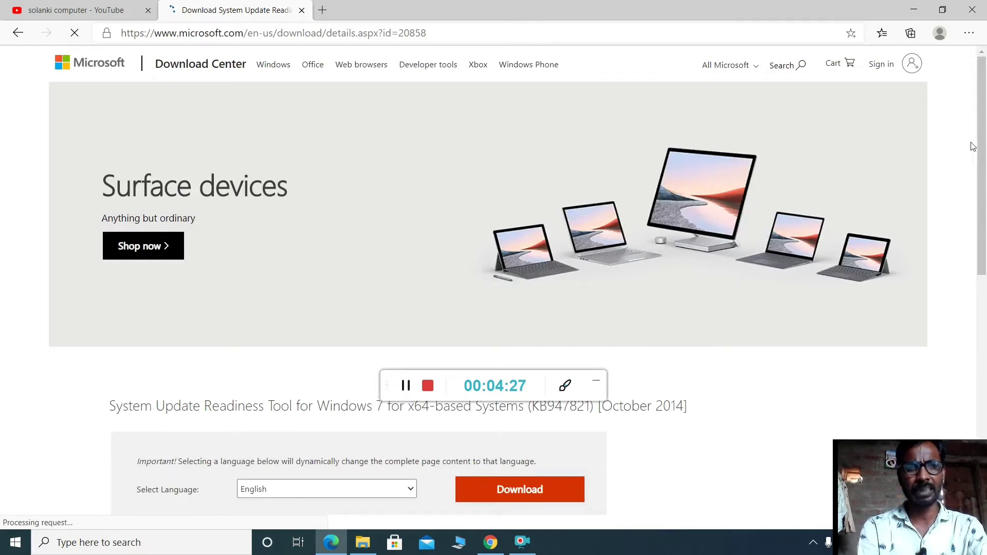
Review the languages offered for the System Update Readiness Tool download, leaving the selection at English
drag(983, 110, 985, 240)
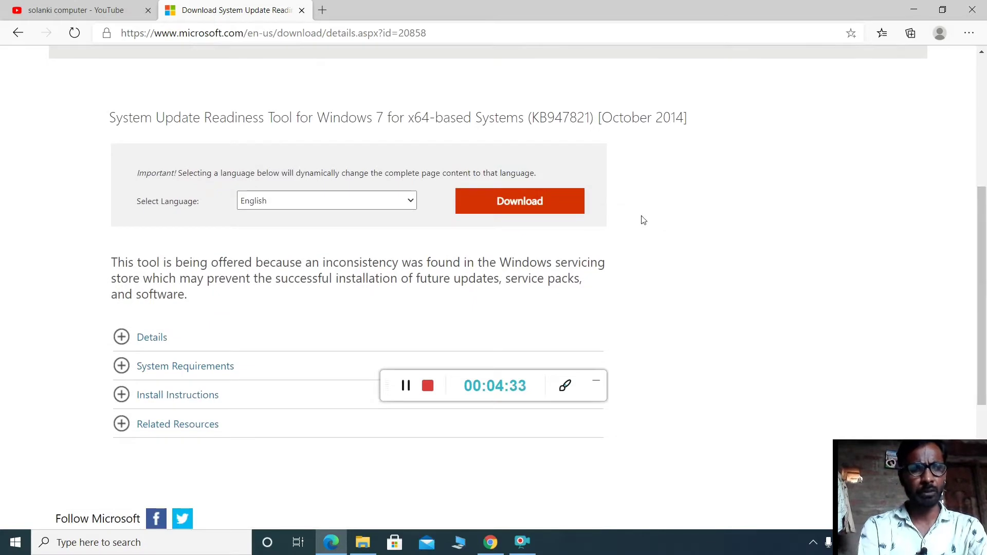
click(410, 203)
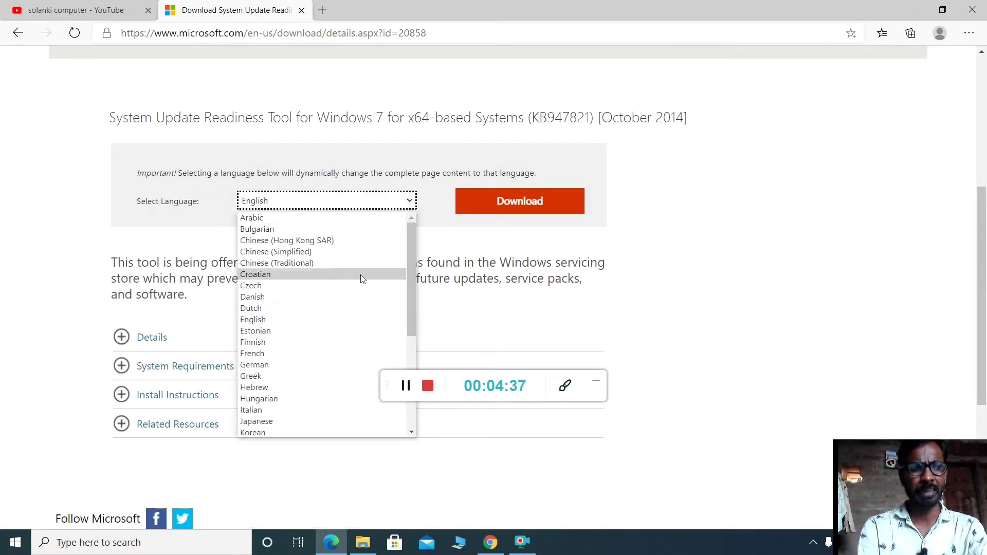
click(625, 237)
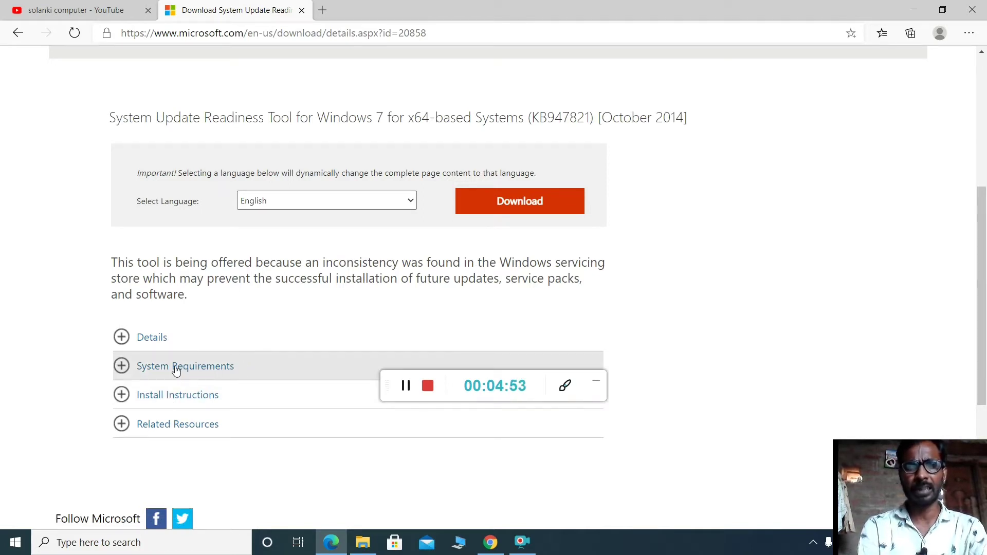
Expand and read the tool's Details, System Requirements and Install Instructions sections
click(161, 338)
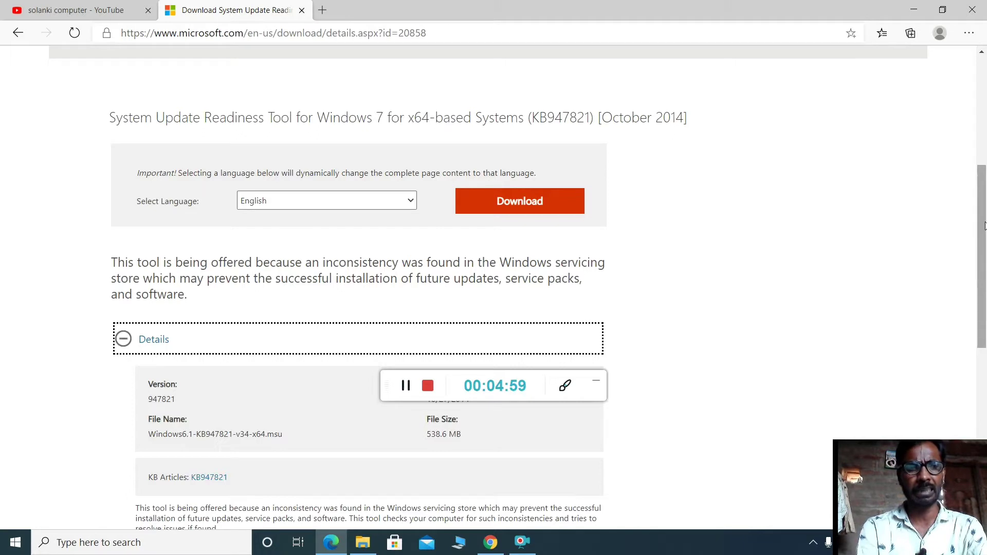
scroll(984, 226, down, 4)
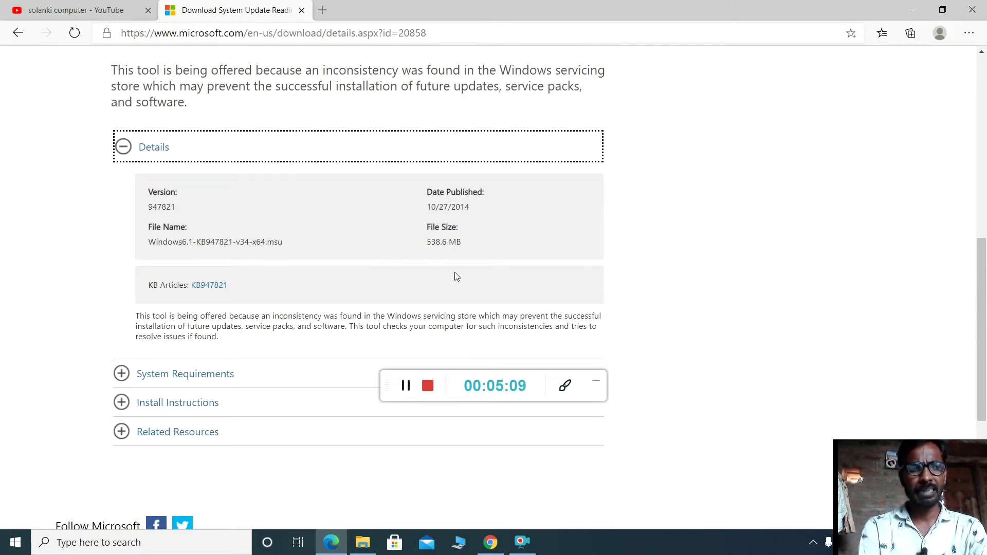
click(194, 375)
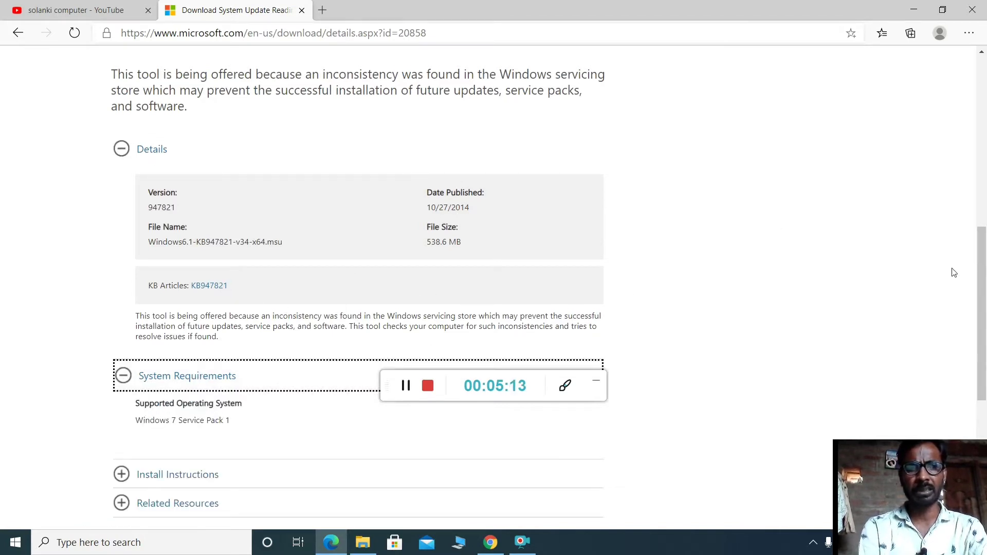
drag(982, 281, 983, 366)
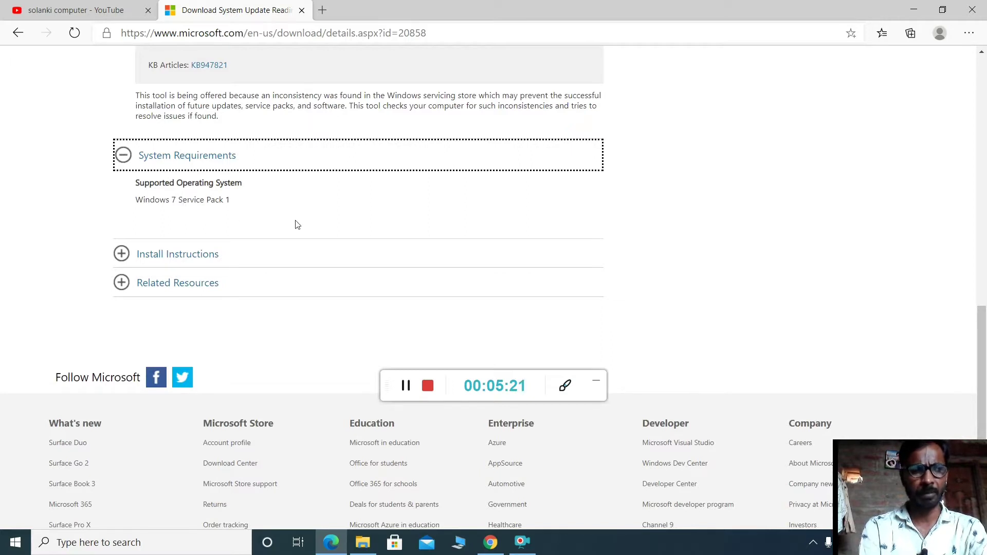
click(198, 259)
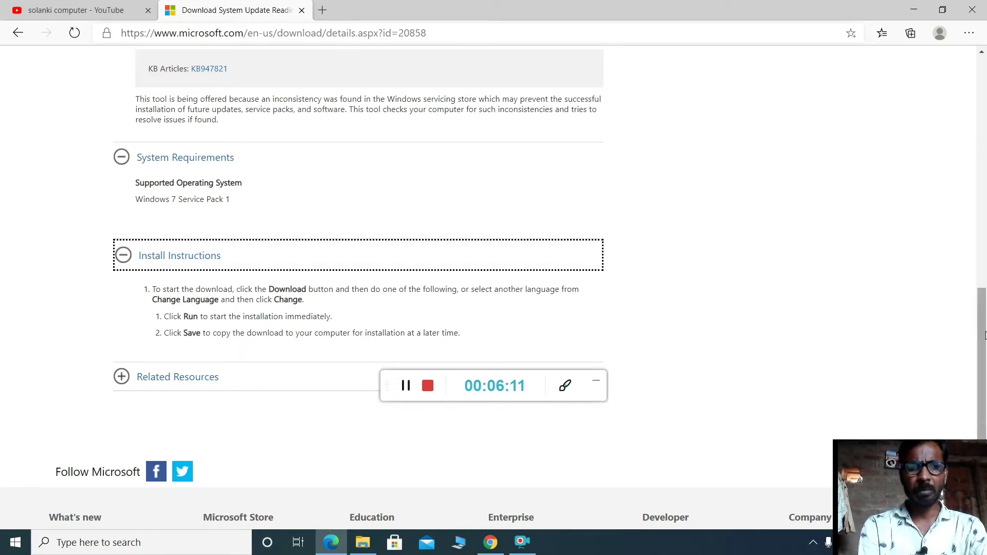
Start downloading the English System Update Readiness Tool for Windows 7 x64-based systems (KB947821)
drag(983, 316, 970, 168)
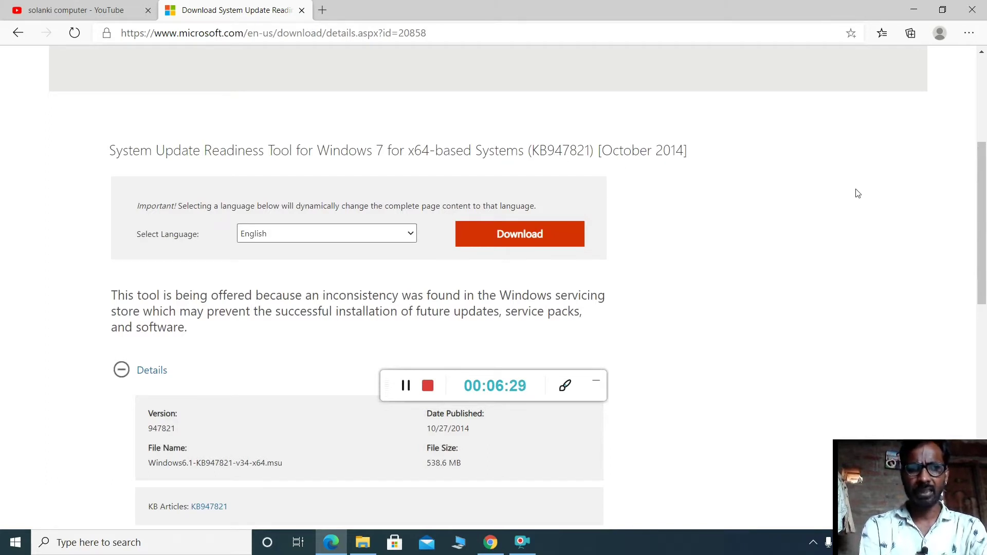
scroll(981, 206, up, 5)
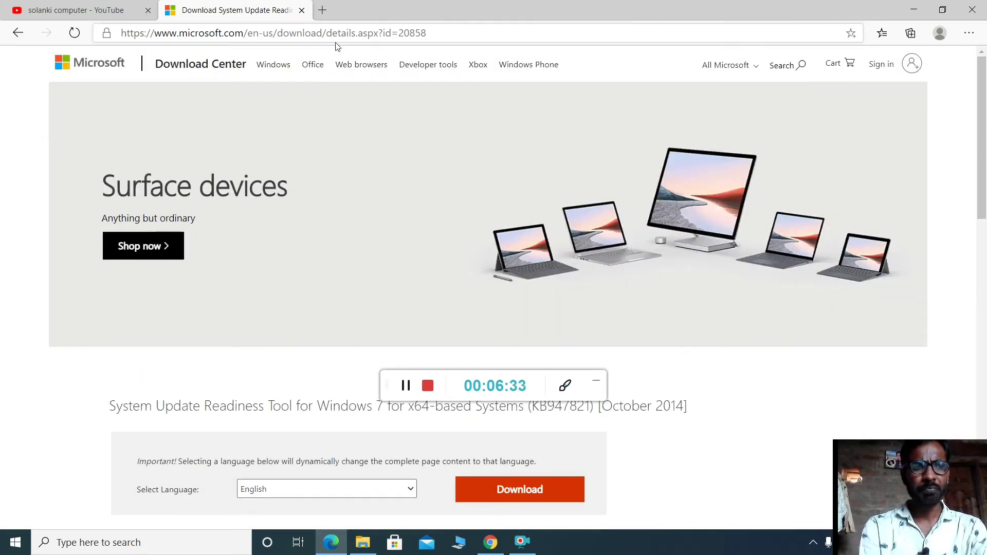
click(495, 491)
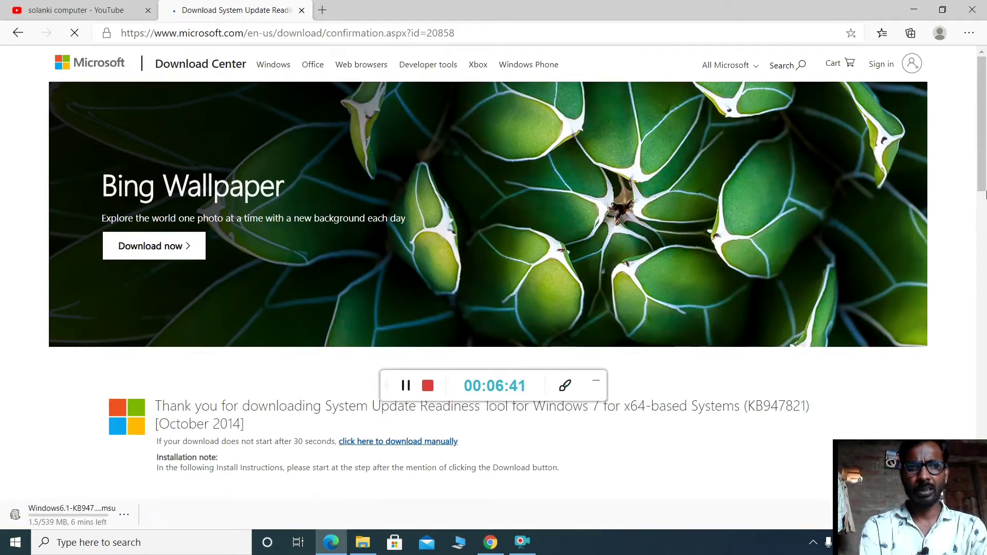
Pause the running download of the Windows6.1-KB947821 .msu package
drag(975, 173, 986, 241)
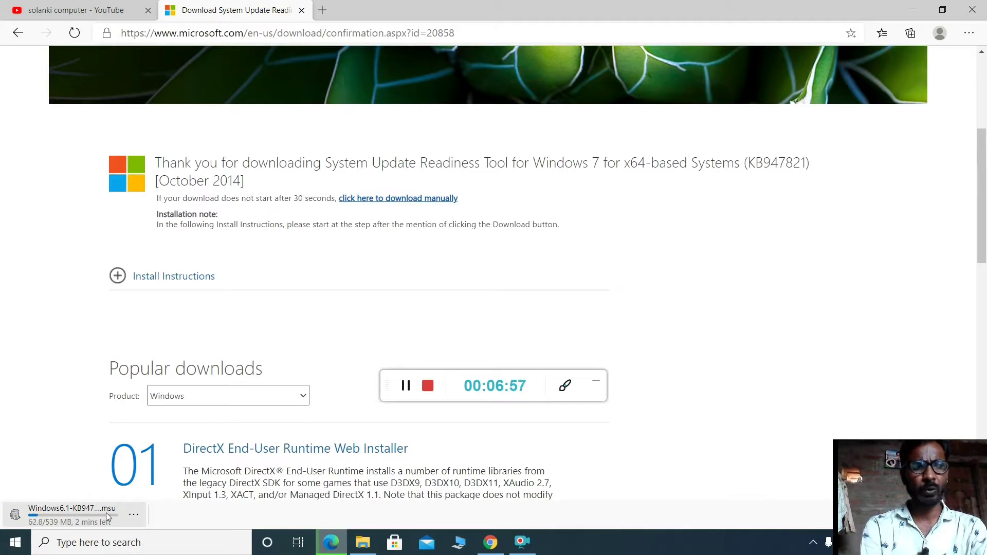
right_click(70, 513)
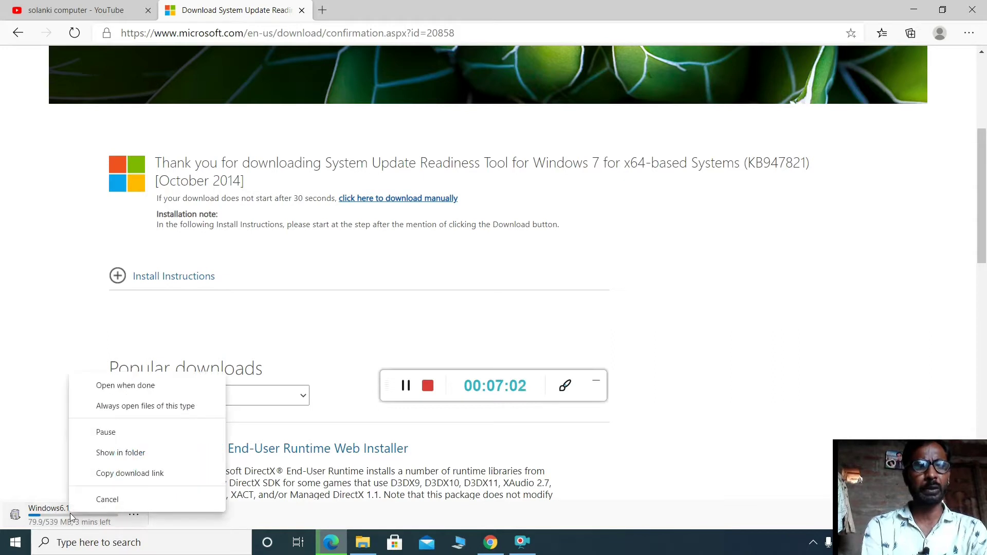
click(105, 432)
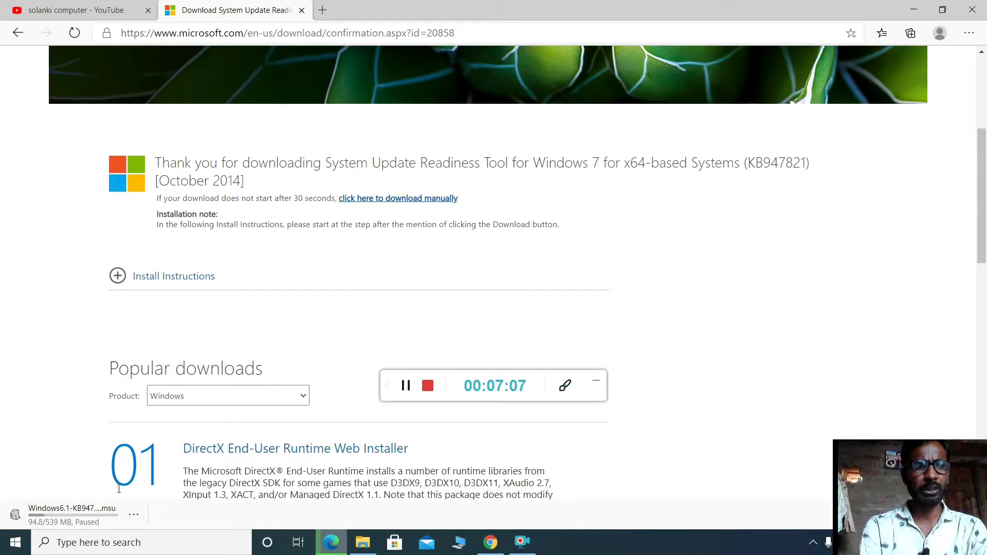
Minimize both browser windows and open the Downloads folder from This PC in File Explorer
click(912, 11)
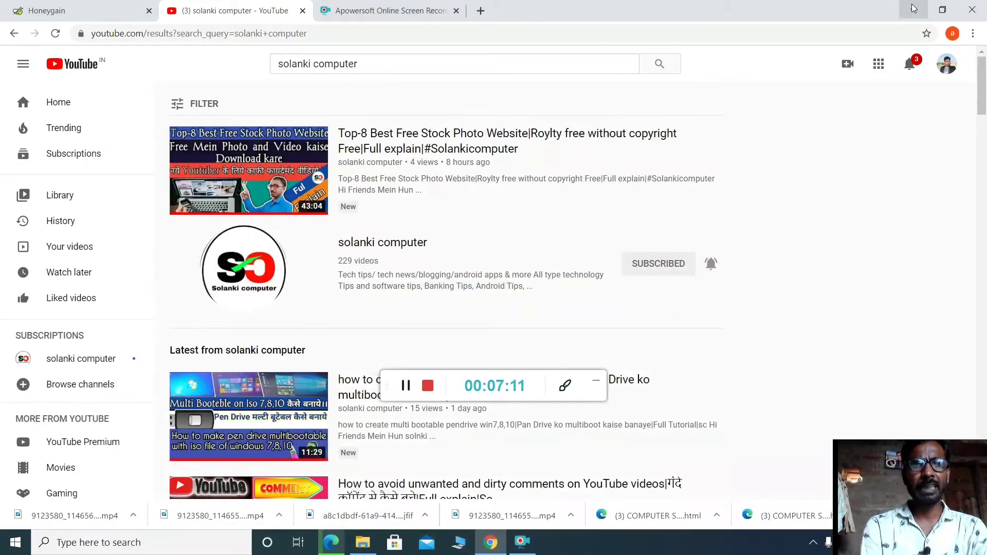
click(914, 8)
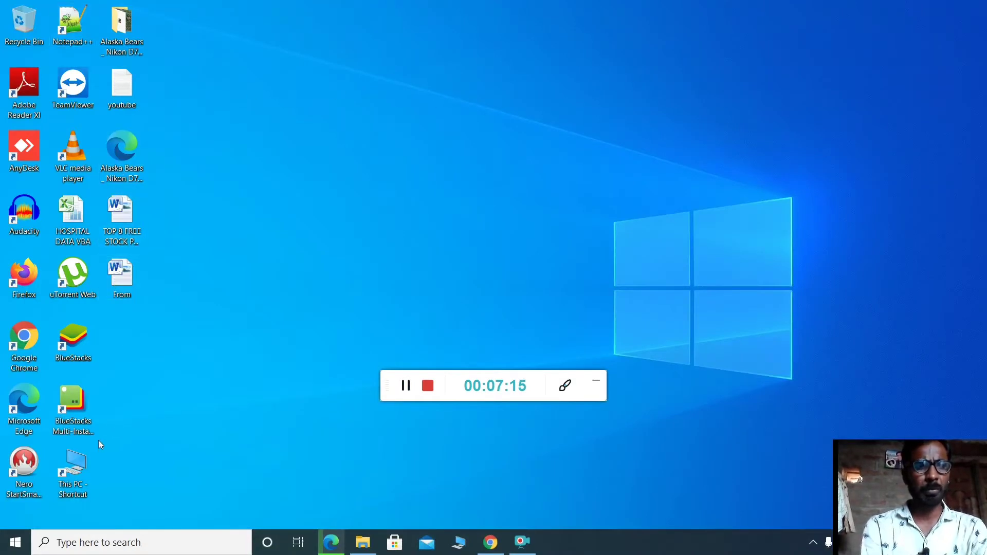
double_click(80, 451)
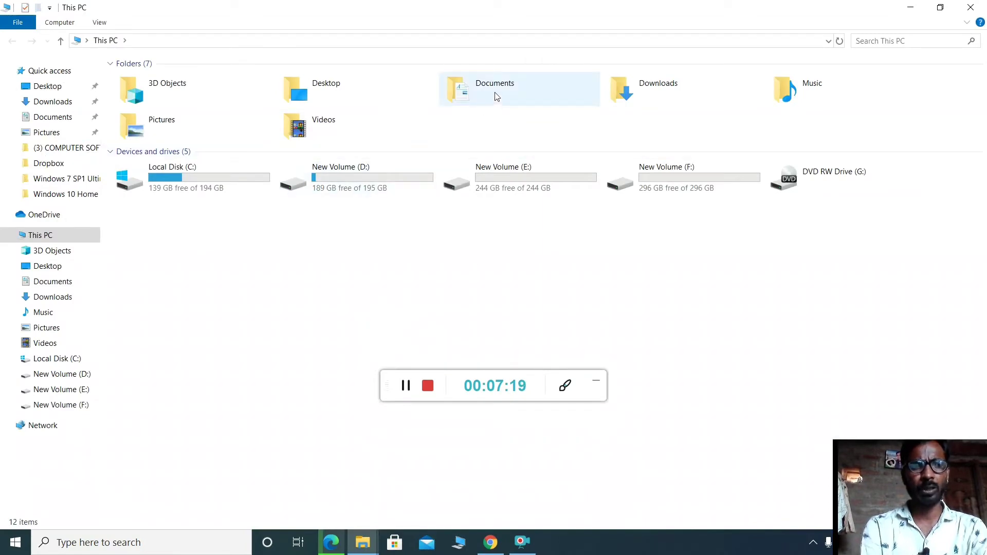
double_click(642, 95)
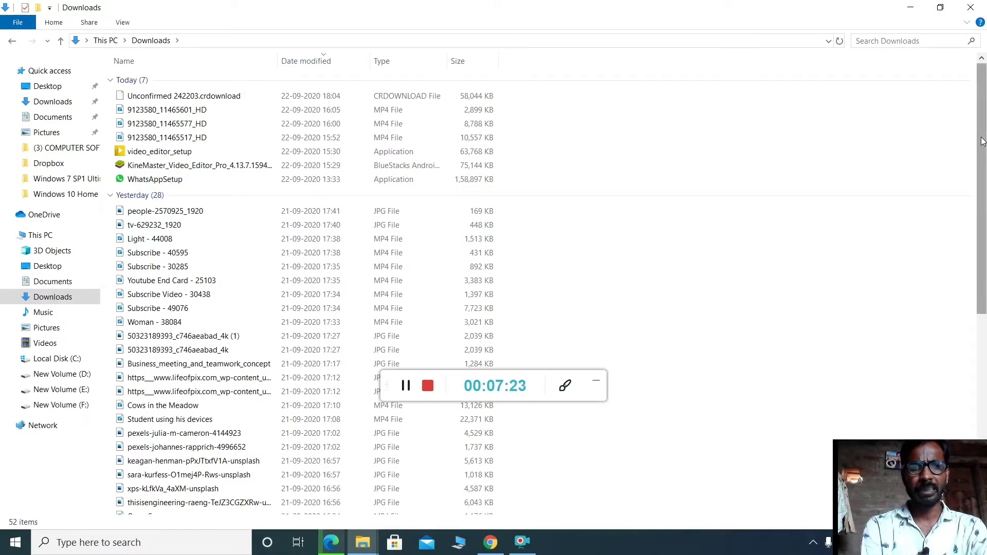
Run rufus-3.11p (1) from the Downloads folder as administrator, allow it to make changes, and minimize the File Explorer window
drag(982, 141, 985, 232)
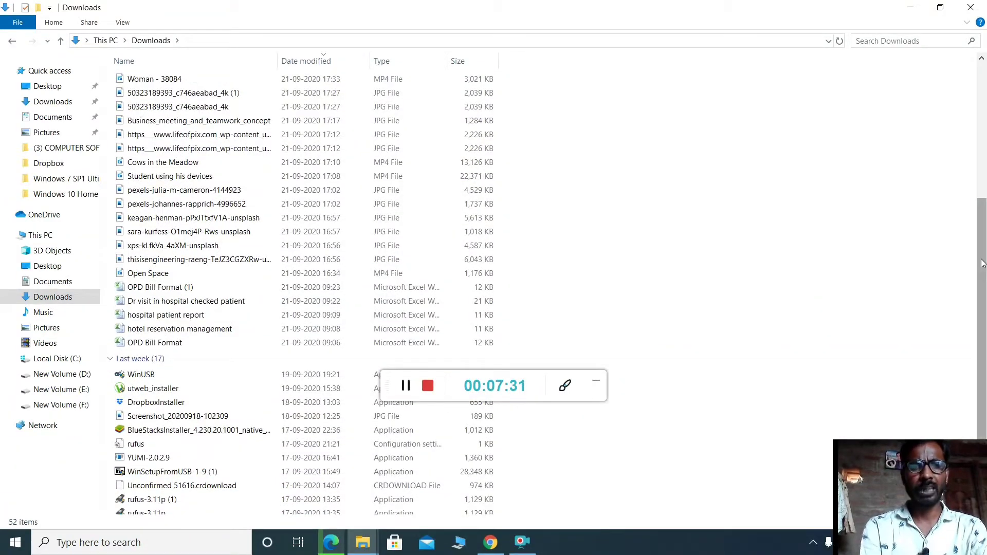
drag(985, 263, 985, 315)
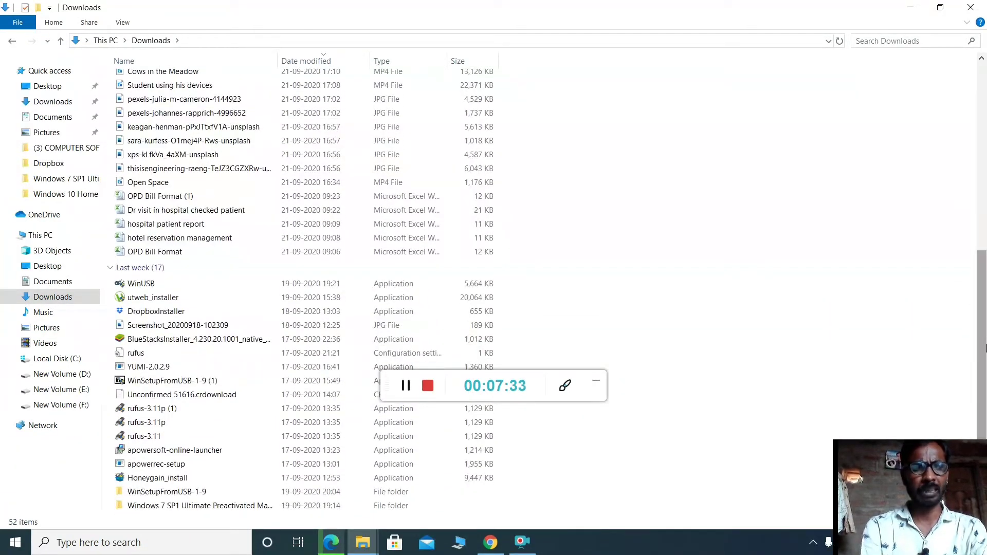
right_click(148, 412)
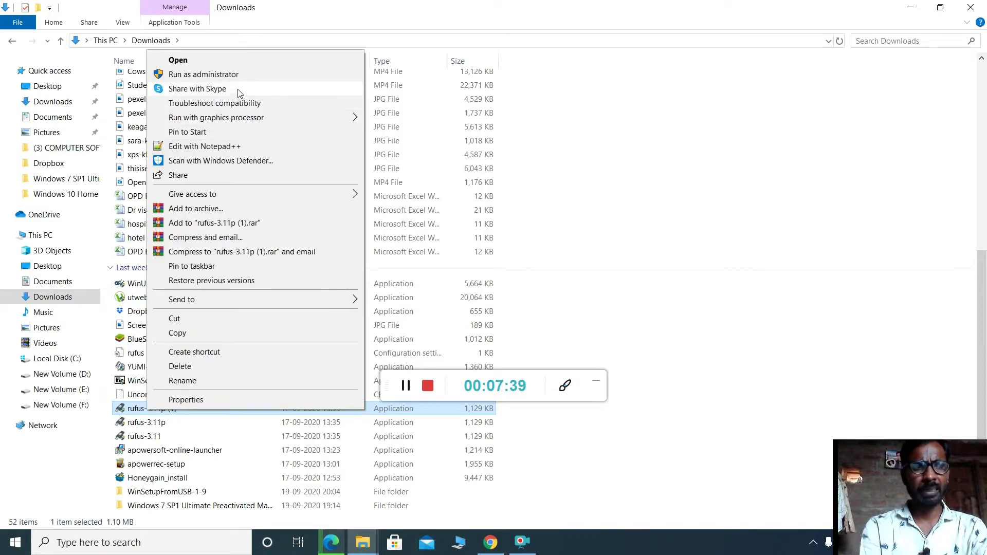
click(239, 75)
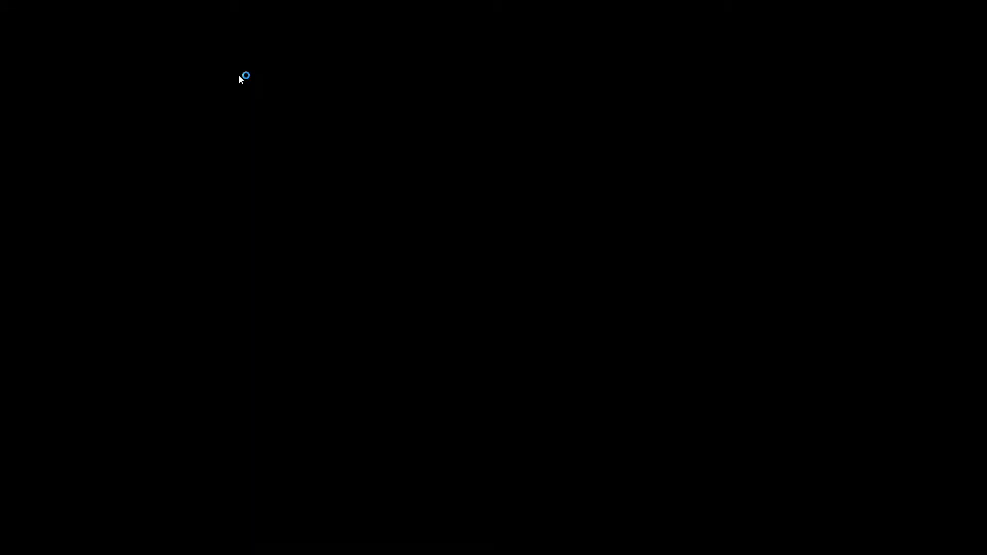
click(431, 364)
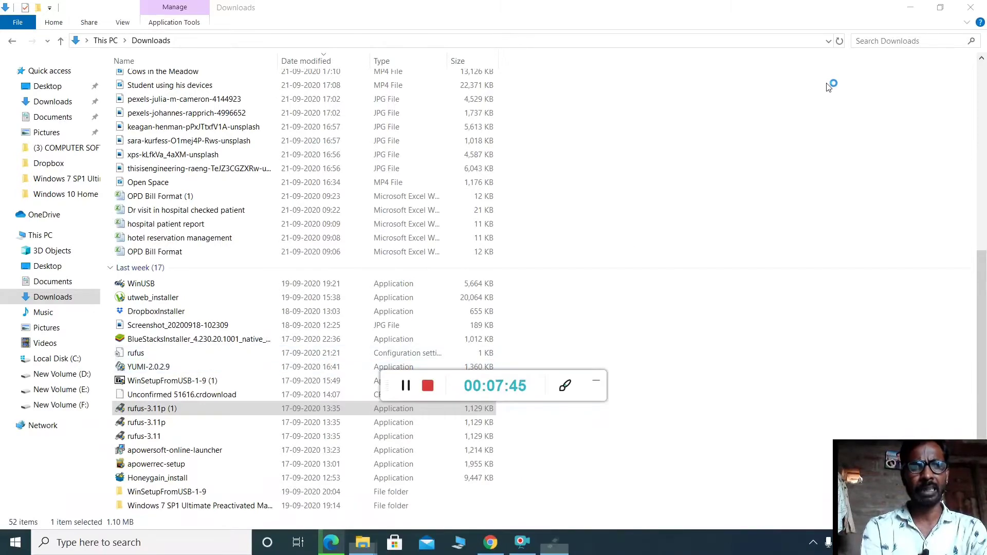
click(911, 8)
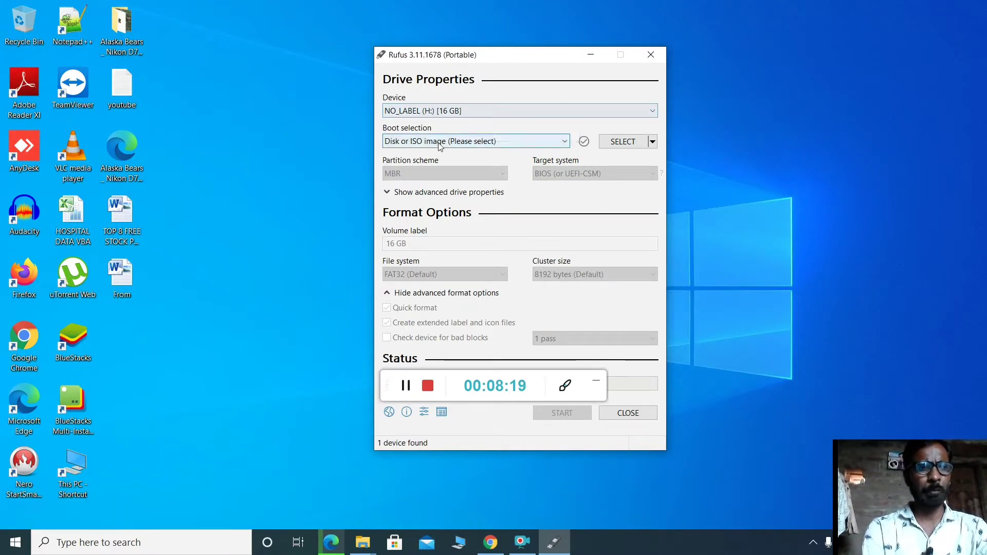
Open This PC and quick-format USB Drive (H:) with FAT32 and an 8192-byte allocation unit size, then close the format dialog
double_click(88, 473)
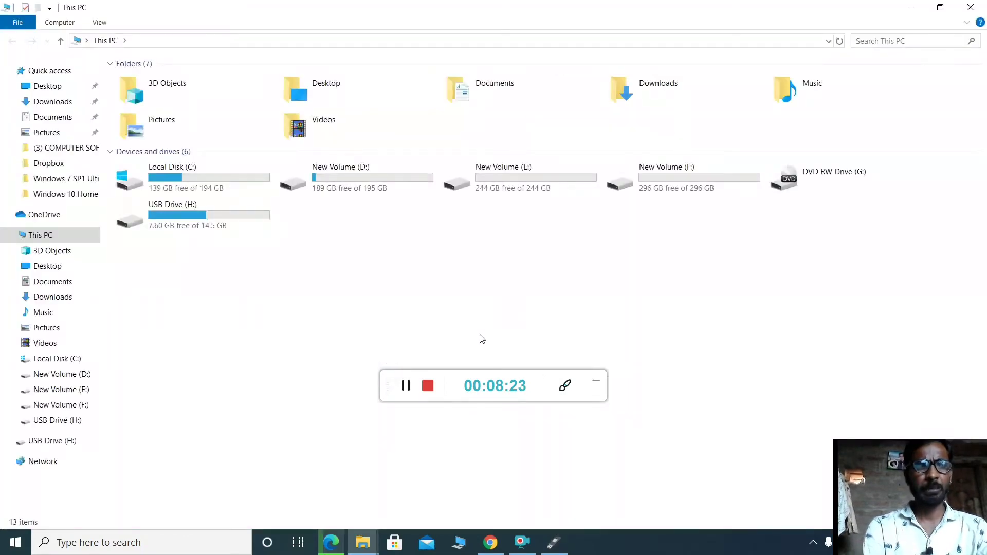
right_click(167, 208)
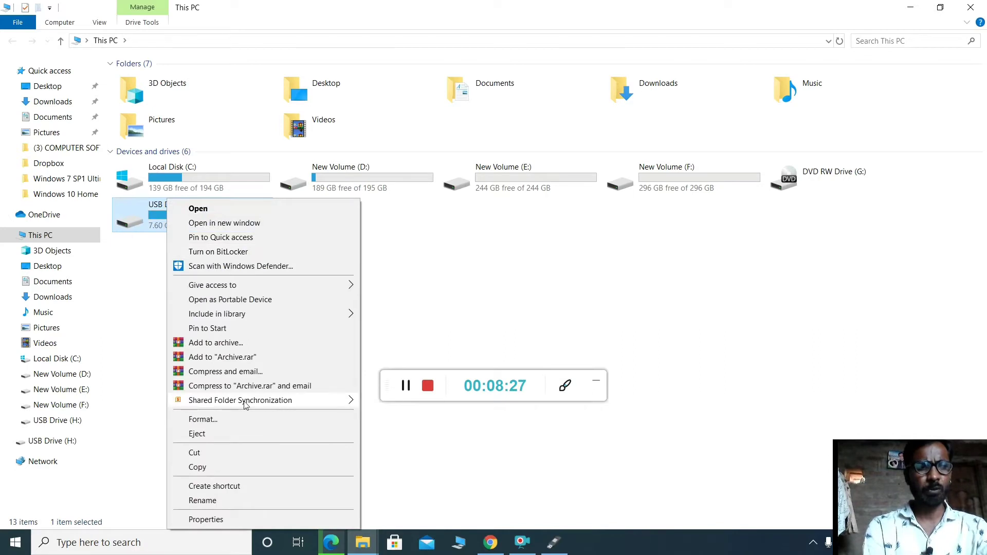
click(213, 420)
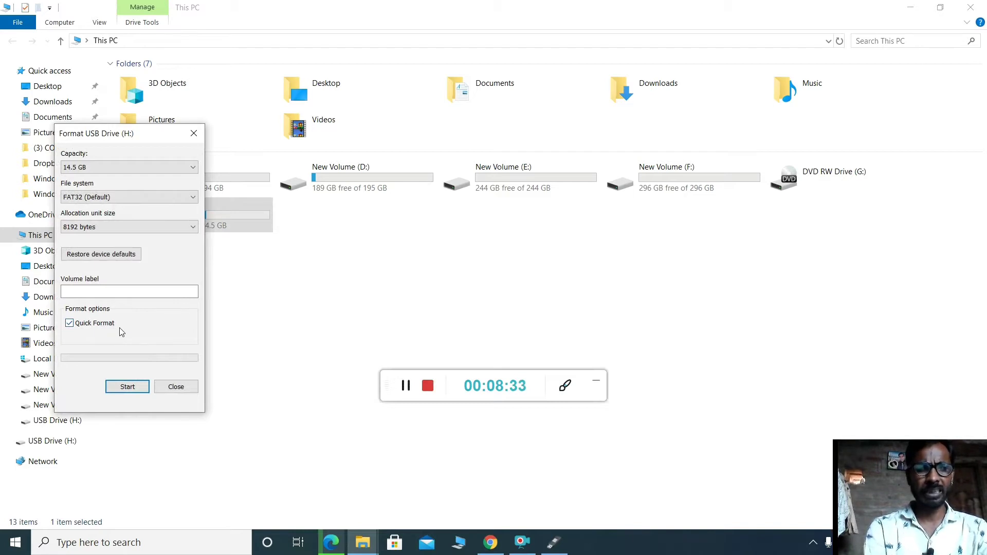
click(125, 390)
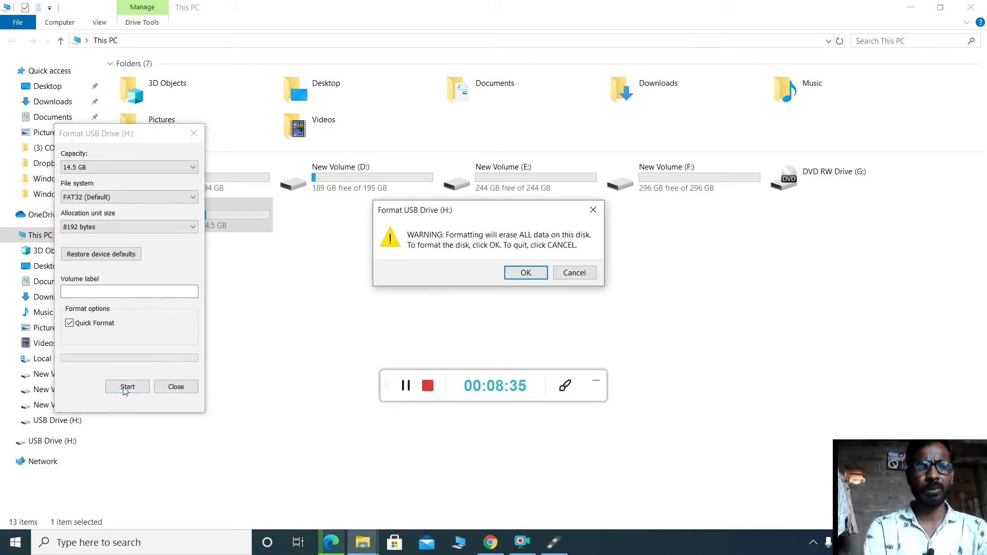
click(522, 275)
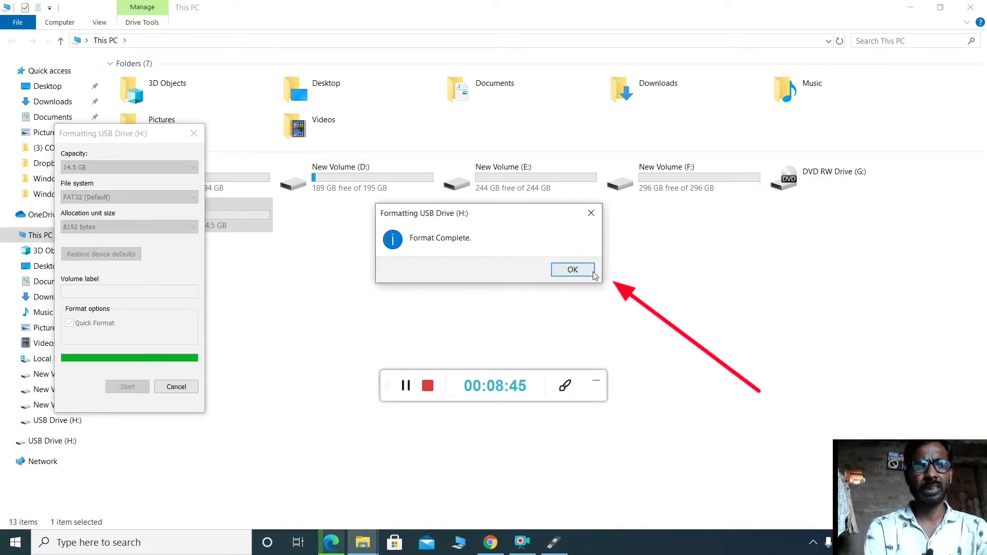
click(572, 271)
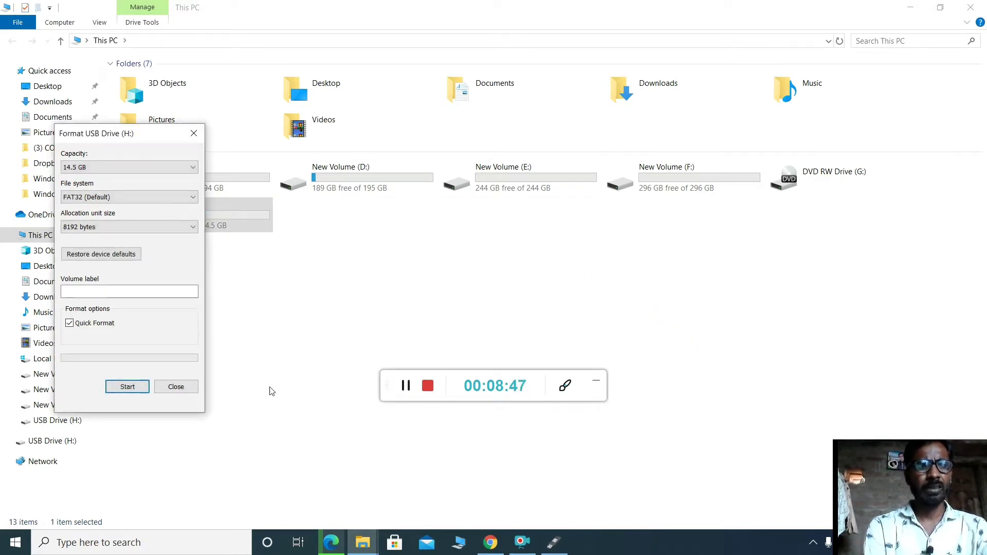
click(184, 386)
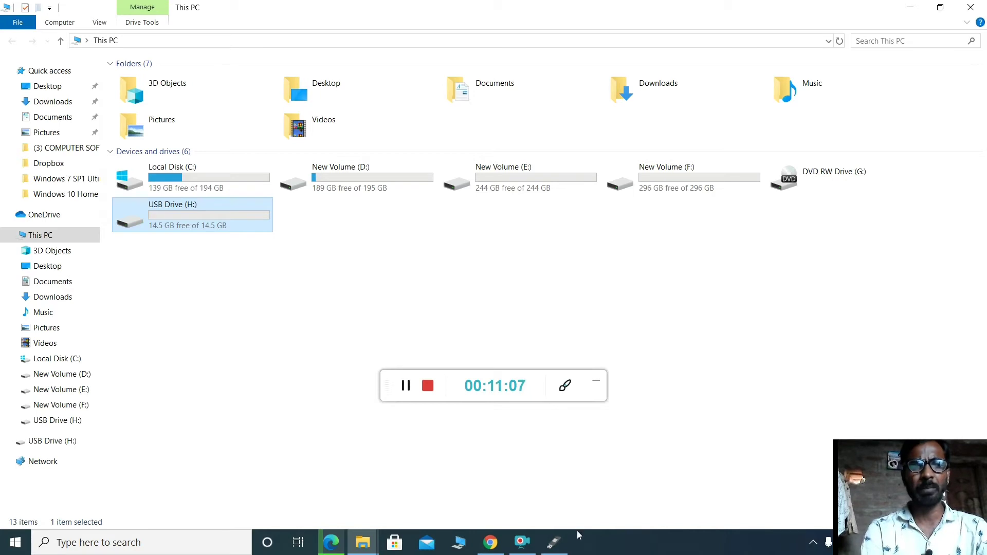
Switch back to Rufus and open the file selection for the boot image
click(549, 550)
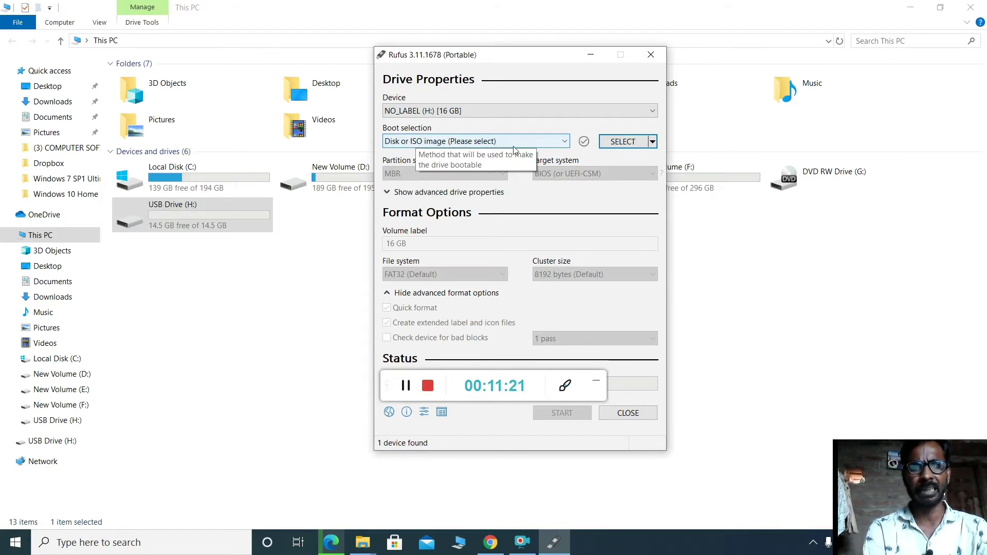
click(622, 143)
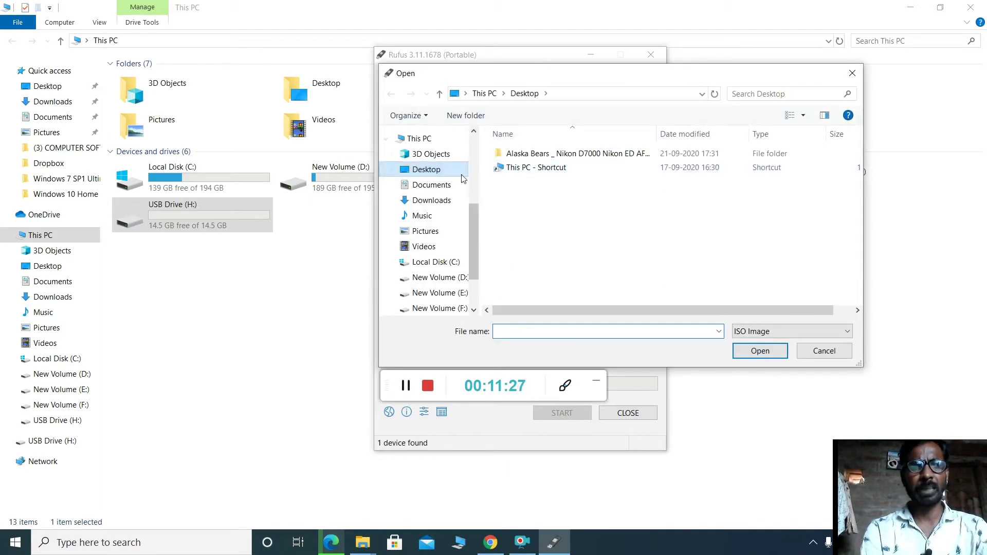
Search the Documents, Downloads and Desktop folders for the Windows 7 ISO image
click(438, 187)
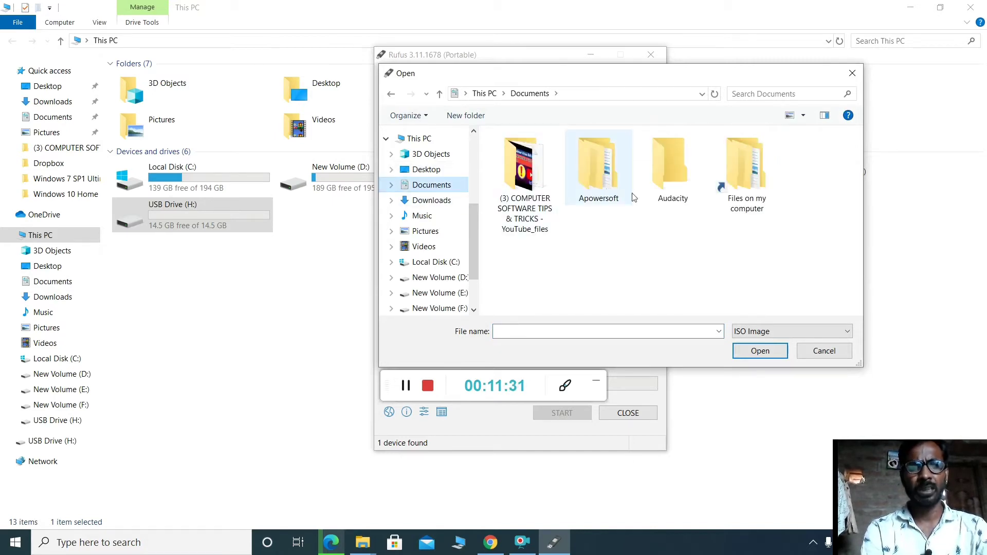
click(432, 201)
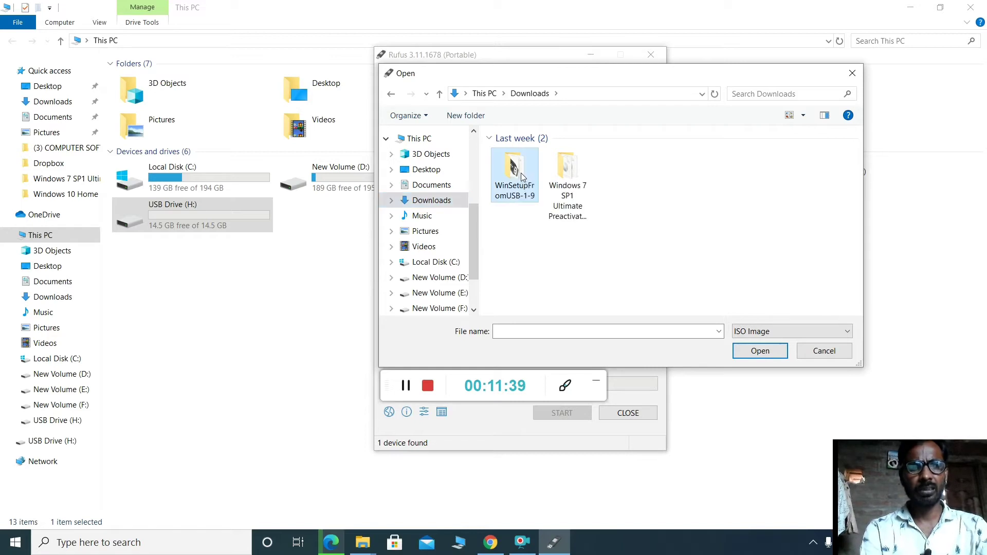
double_click(520, 174)
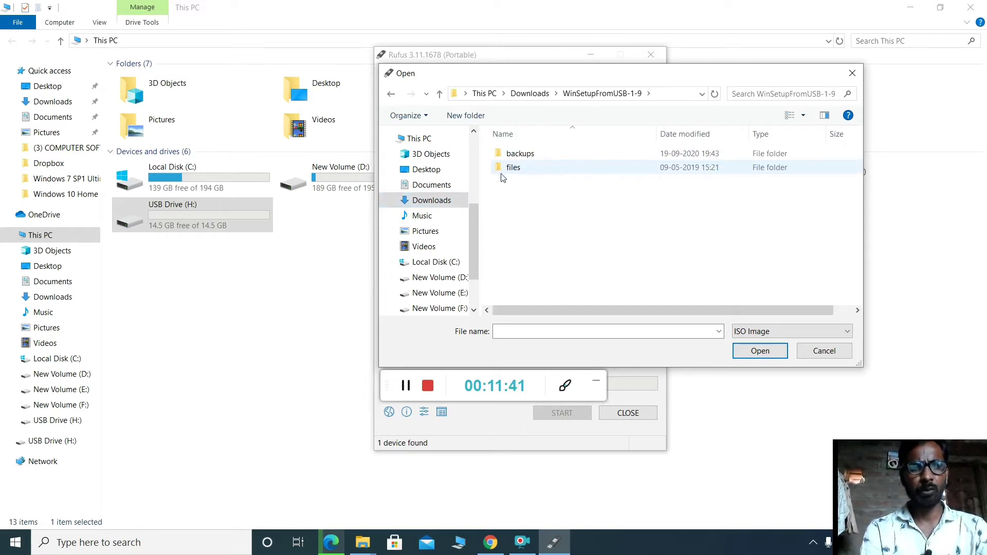
click(435, 177)
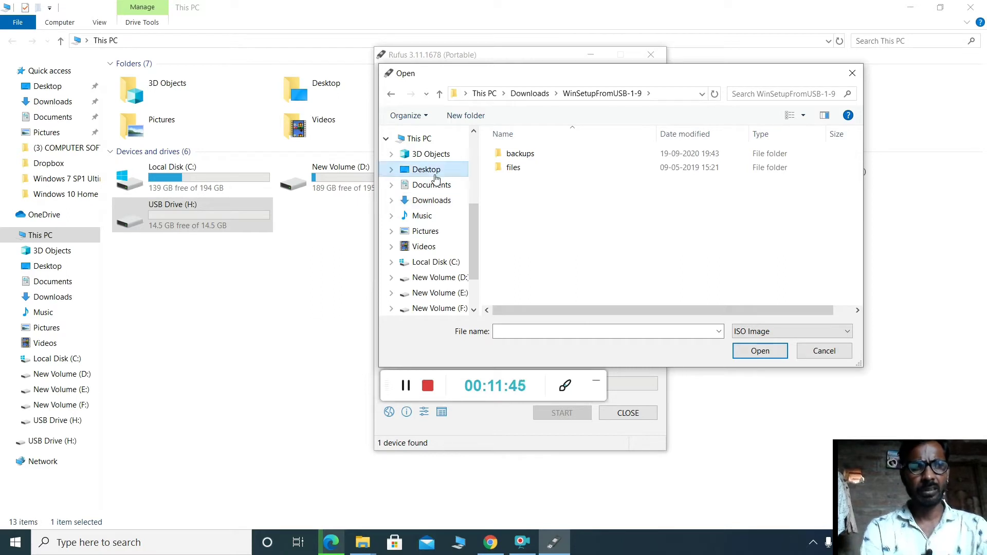
click(440, 185)
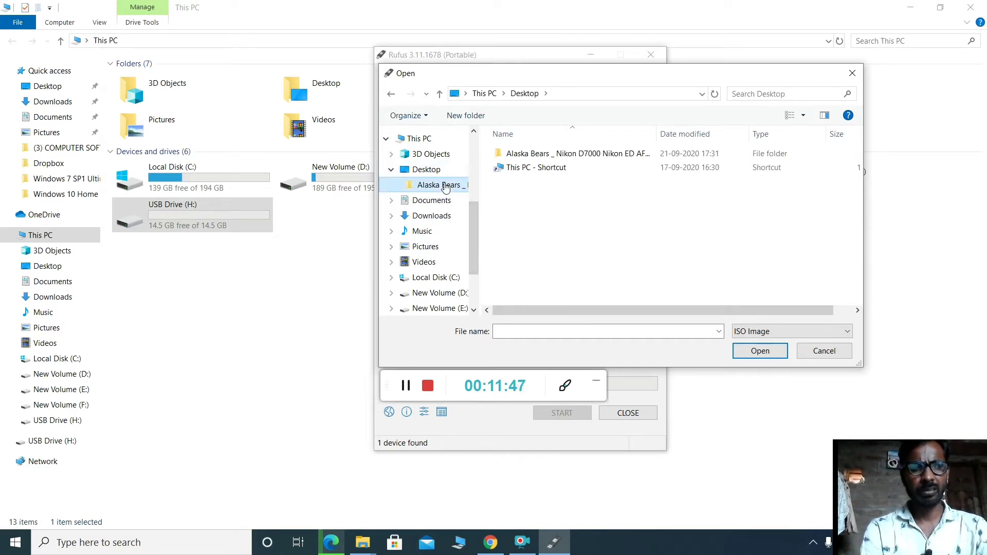
click(431, 202)
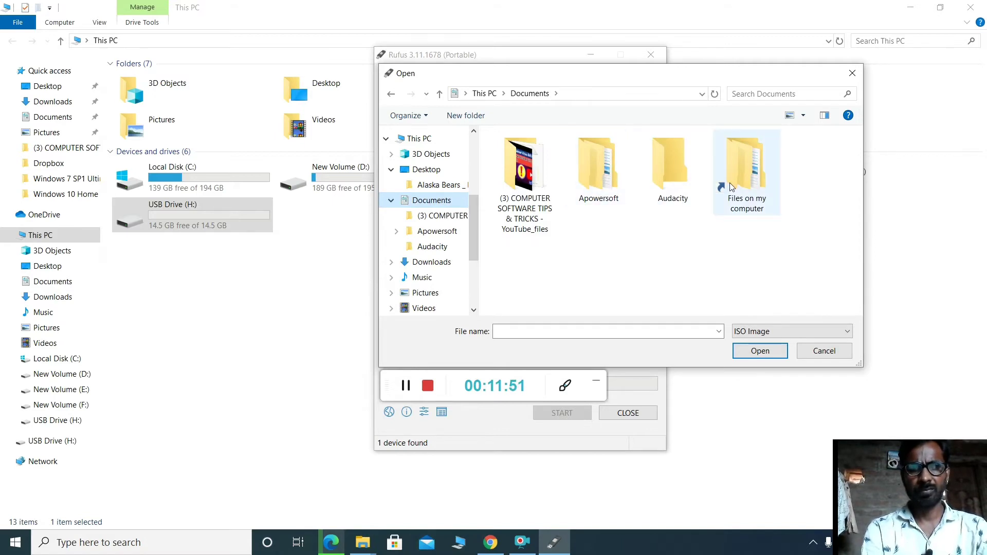
click(521, 178)
double_click(521, 178)
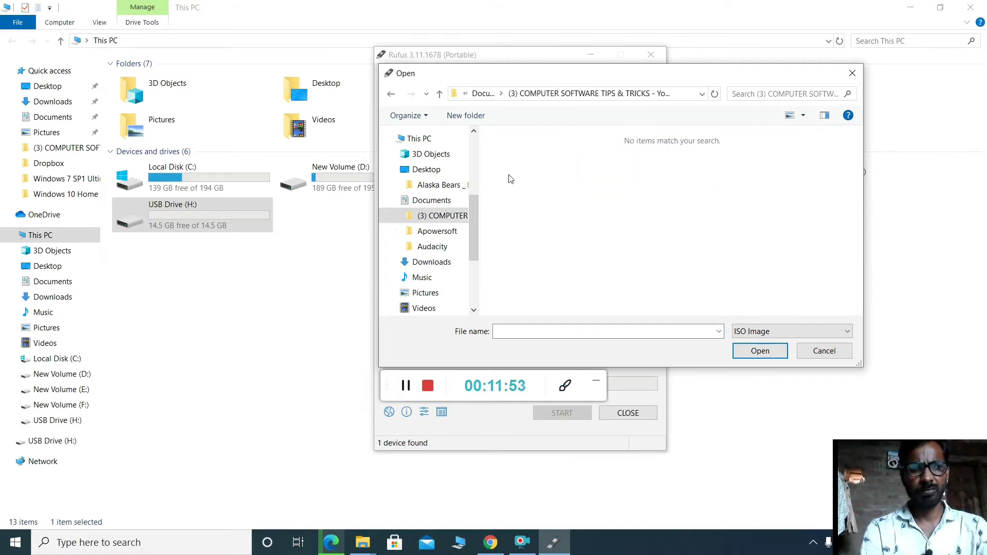
click(437, 204)
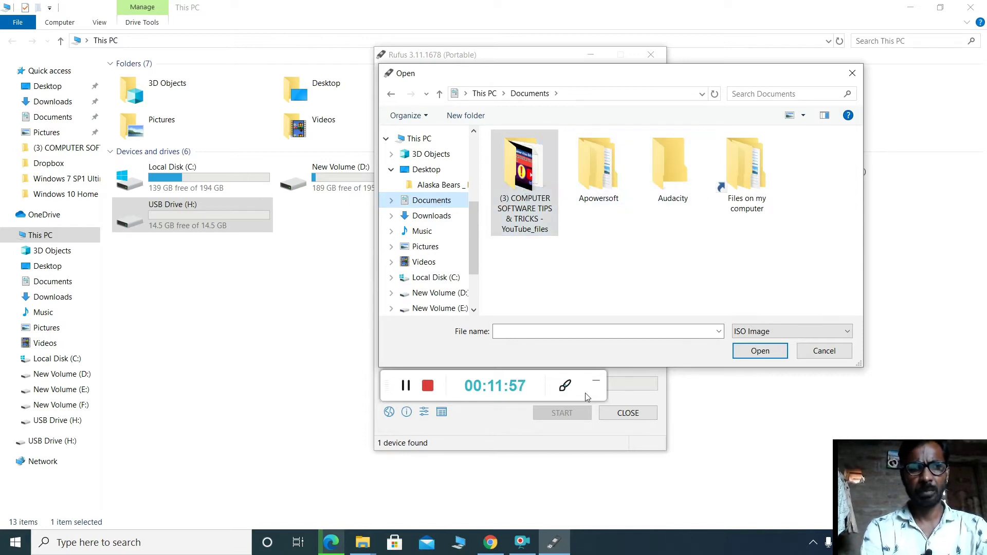
Load the Windows 7 sp1 disc image from the Windows 10 Home Edition folder on New Volume (D:) as the boot selection
click(406, 386)
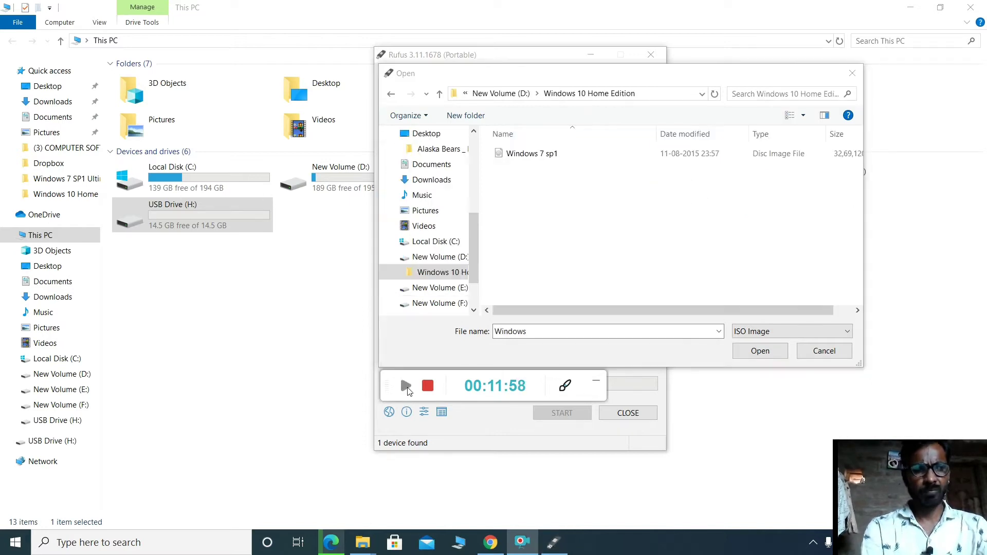
click(406, 387)
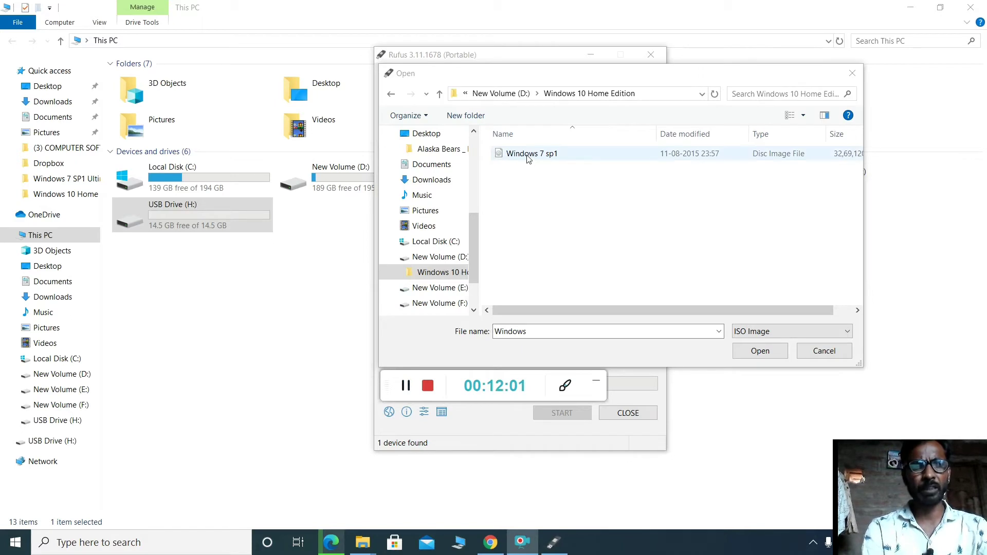
click(565, 160)
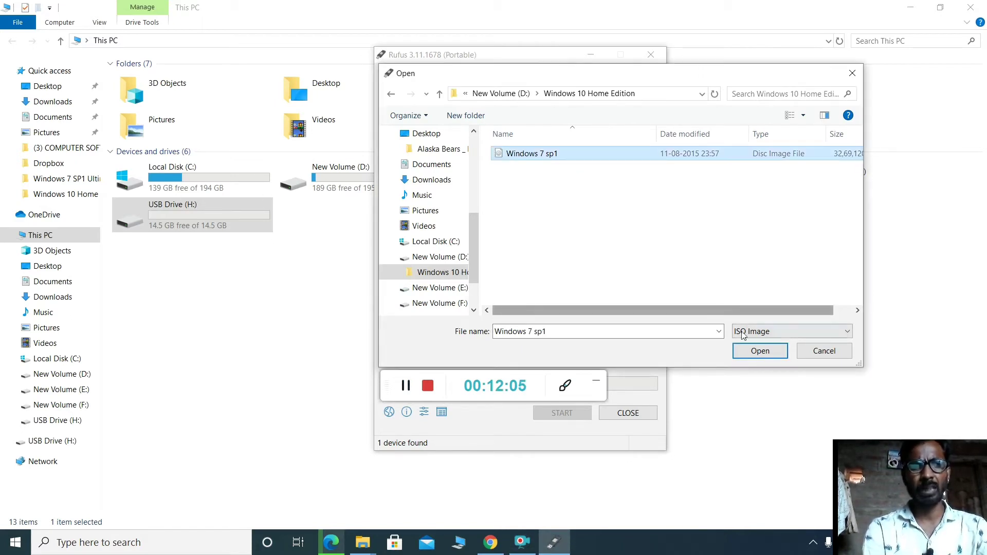
click(760, 354)
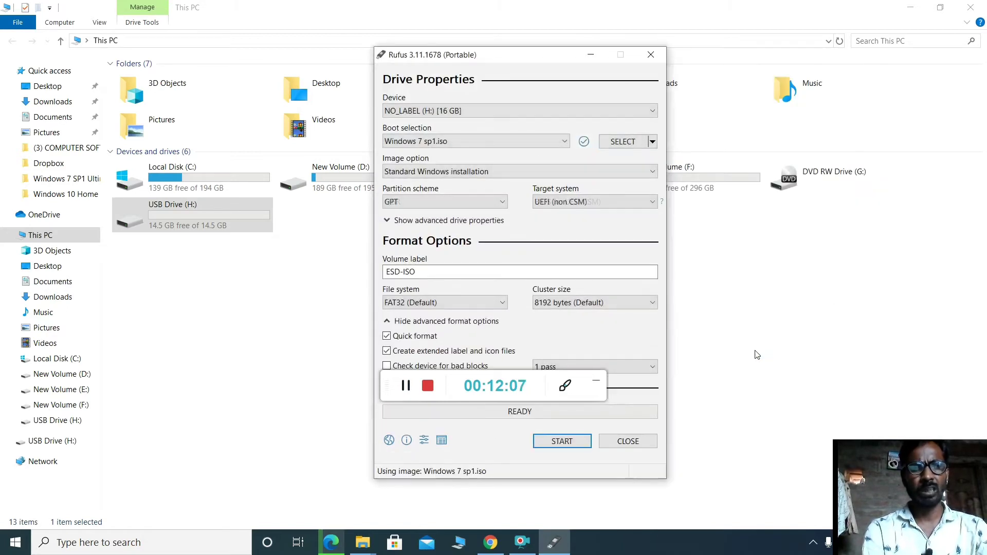
click(450, 397)
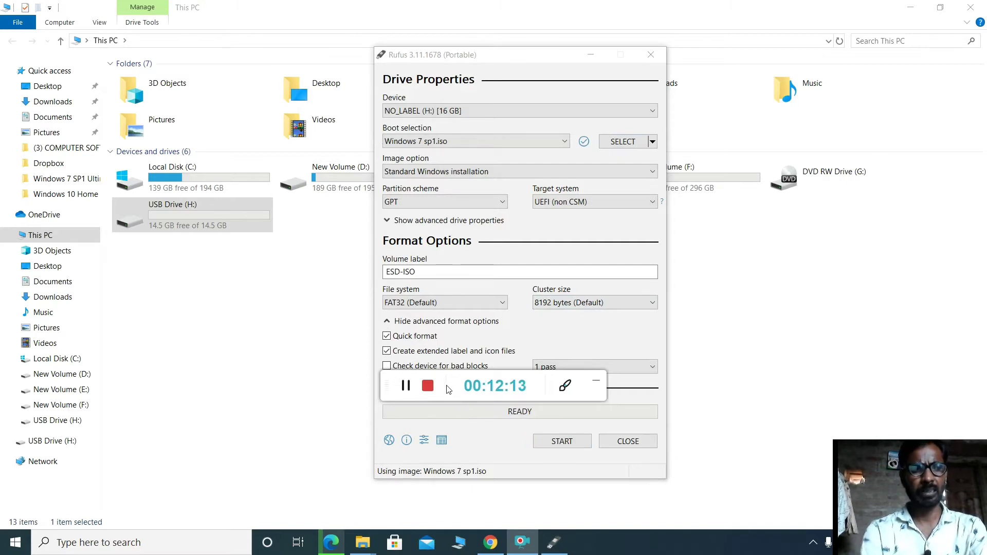
drag(447, 390, 464, 422)
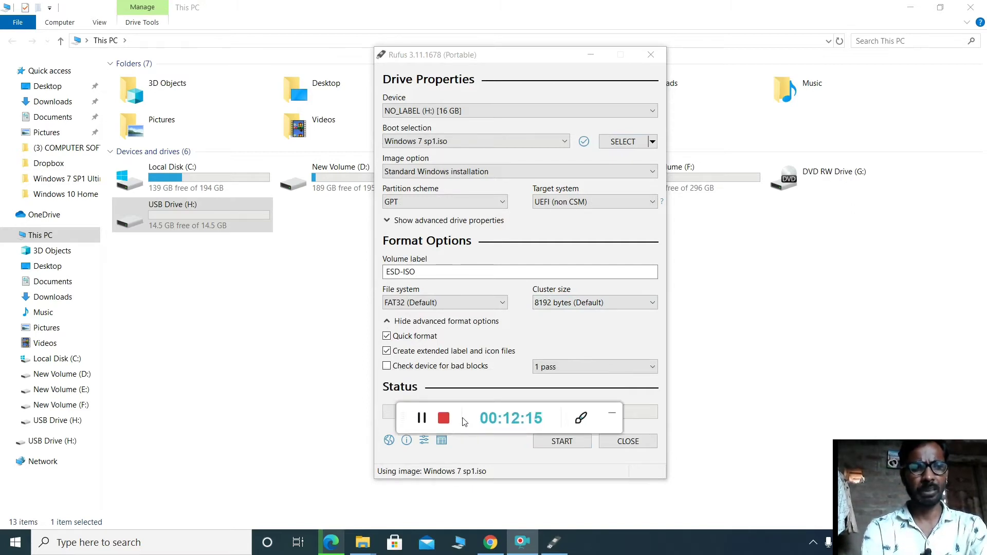
drag(464, 421, 638, 528)
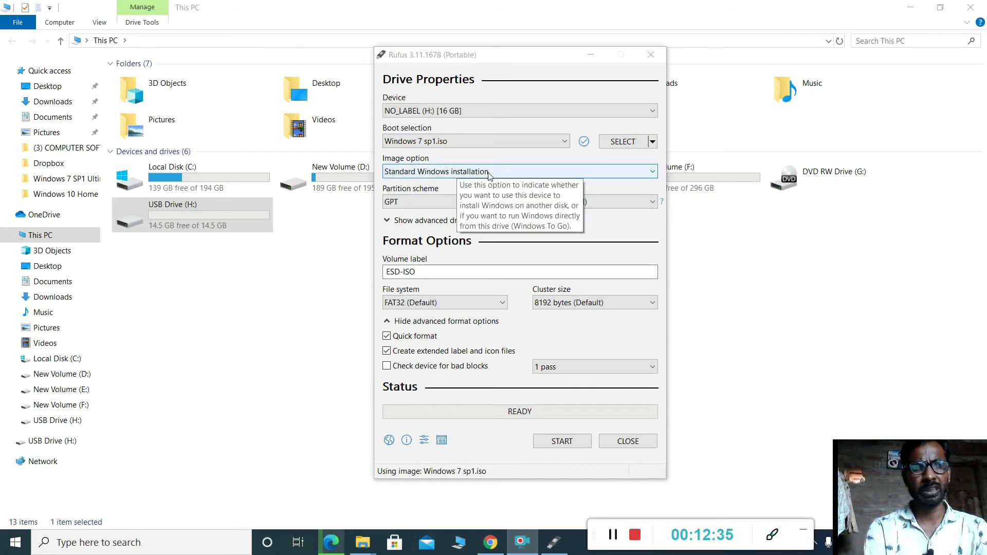
Choose GPT as the partition scheme for the USB drive
click(445, 202)
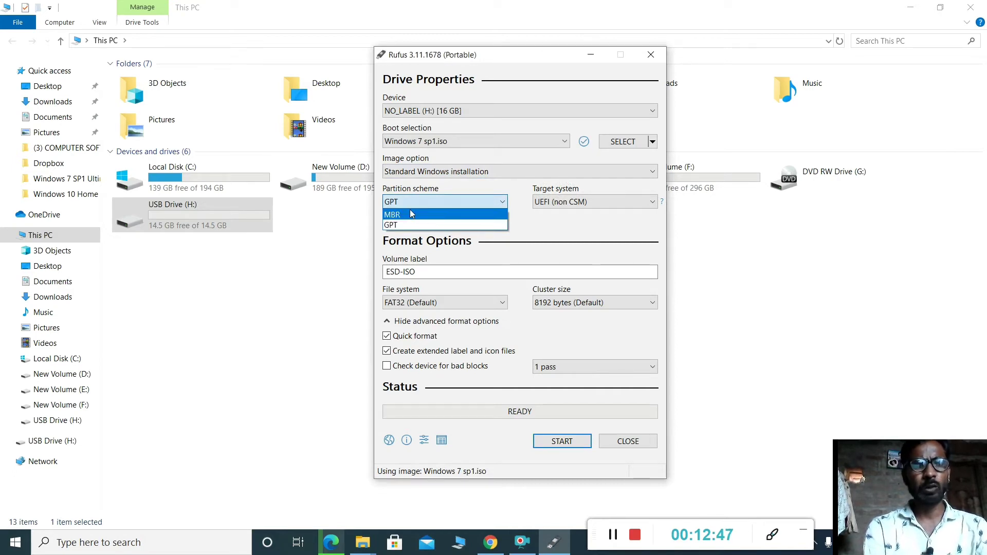
click(417, 226)
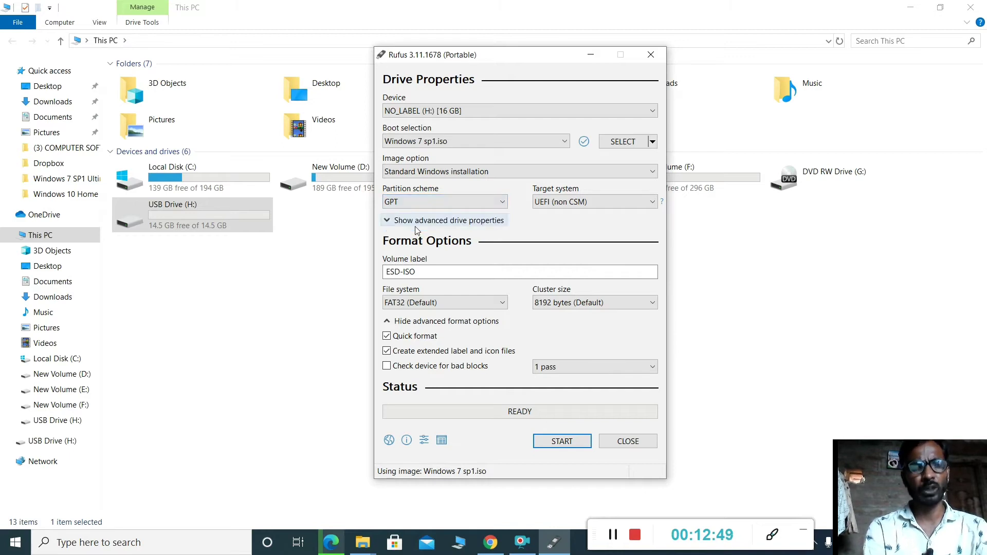
click(458, 203)
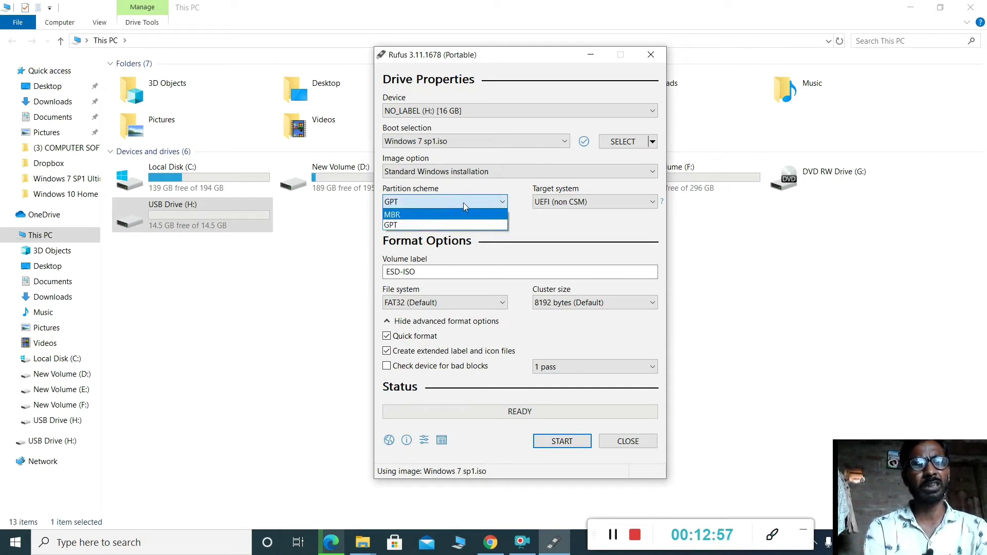
click(419, 226)
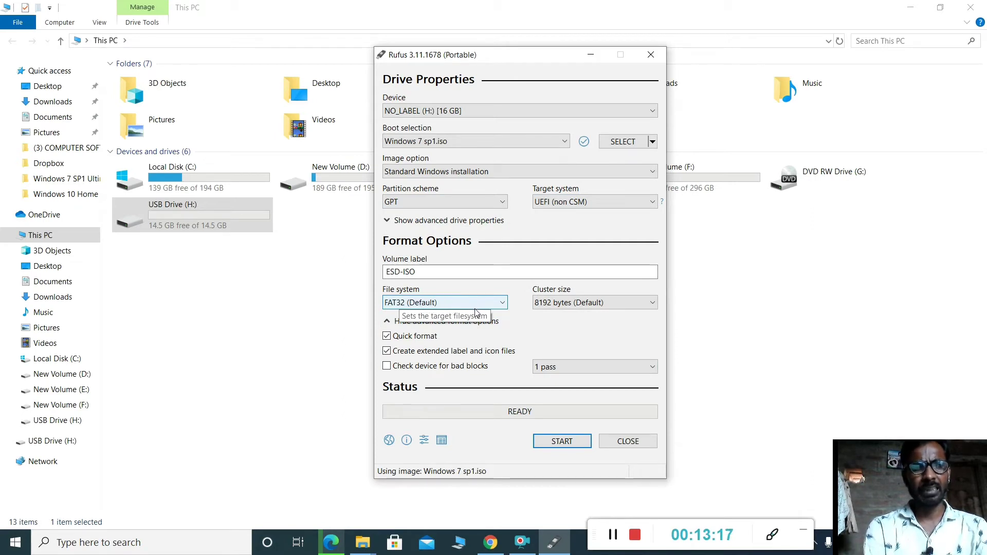
Choose FAT32 (Default) as the file system and make sure Quick format is enabled
click(470, 303)
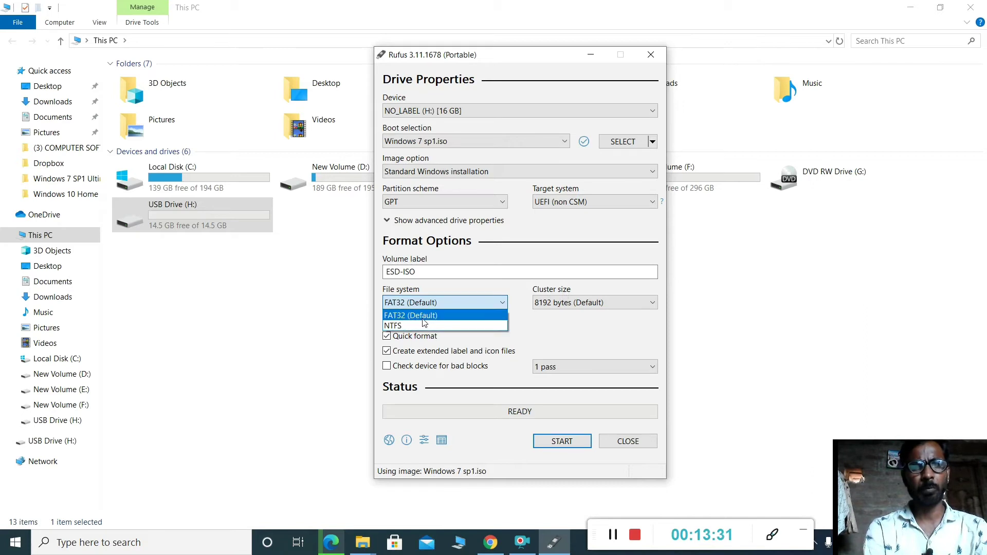
click(445, 318)
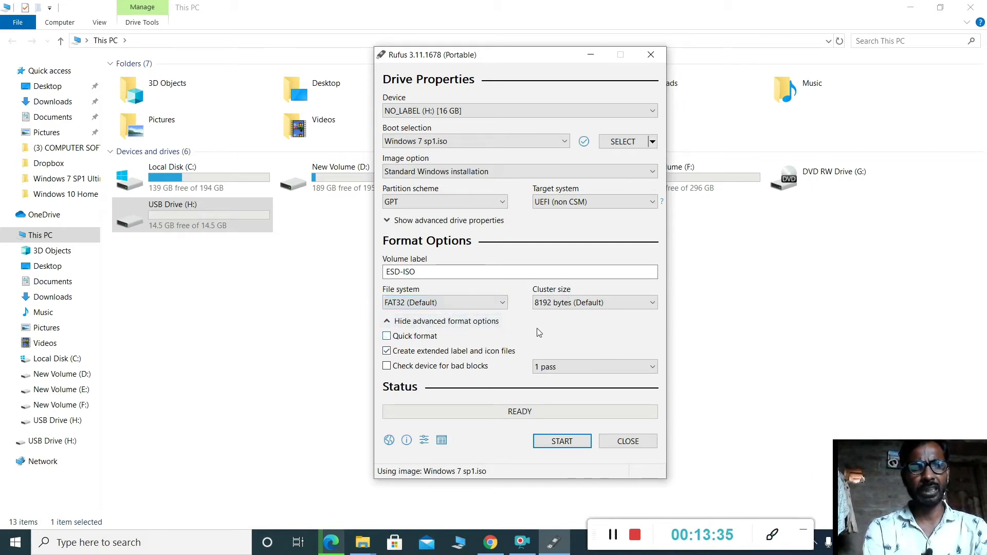
click(393, 337)
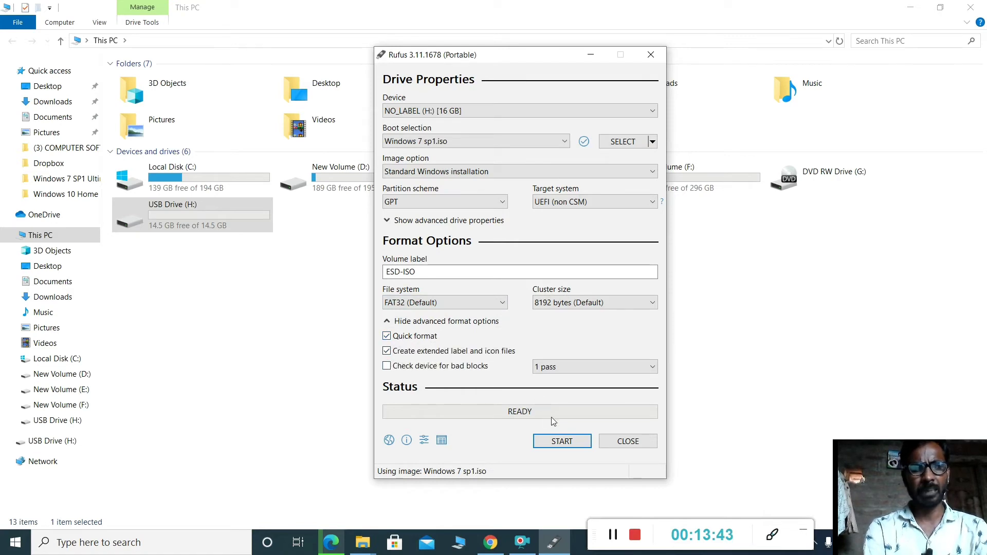
Start writing the Windows 7 image to the USB drive and accept that all data on the device is destroyed
click(565, 442)
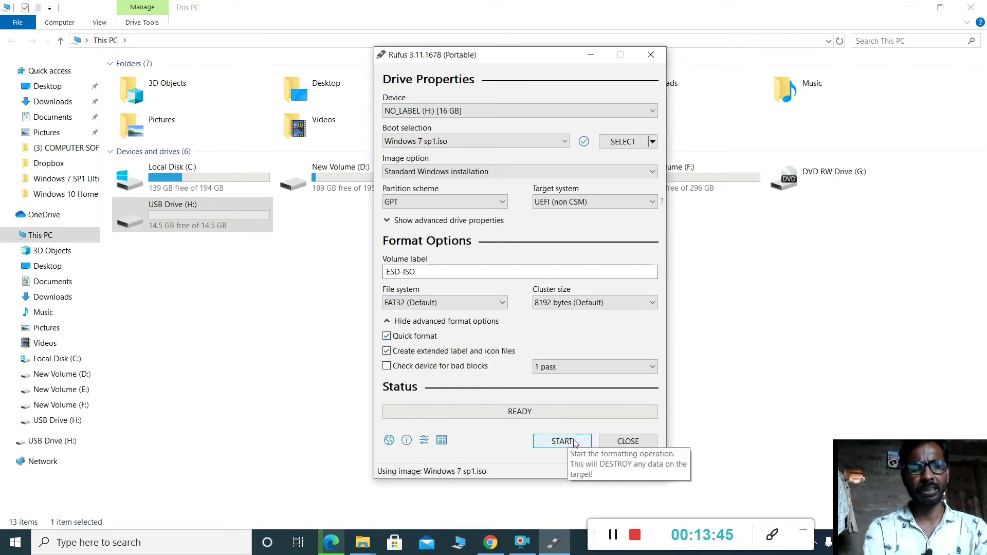
click(562, 444)
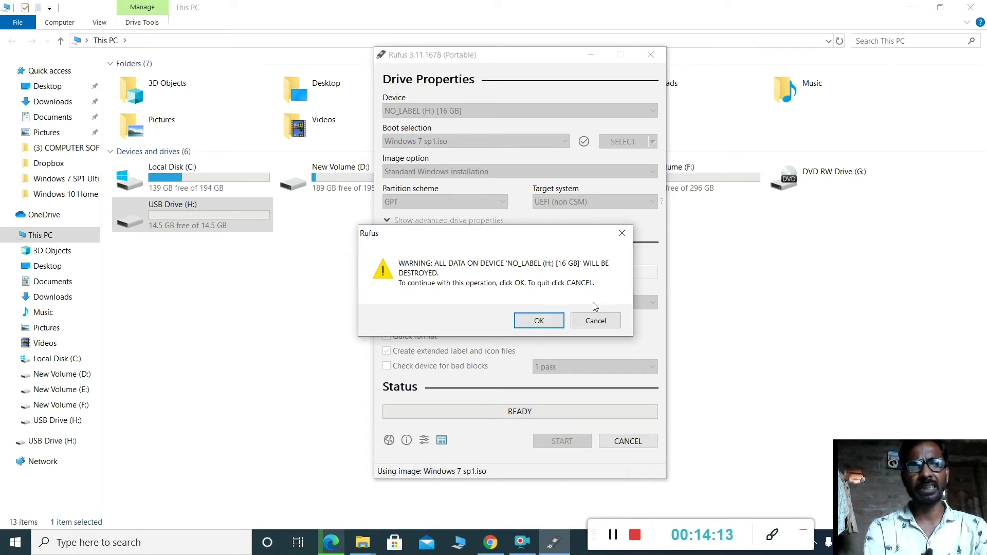
click(539, 321)
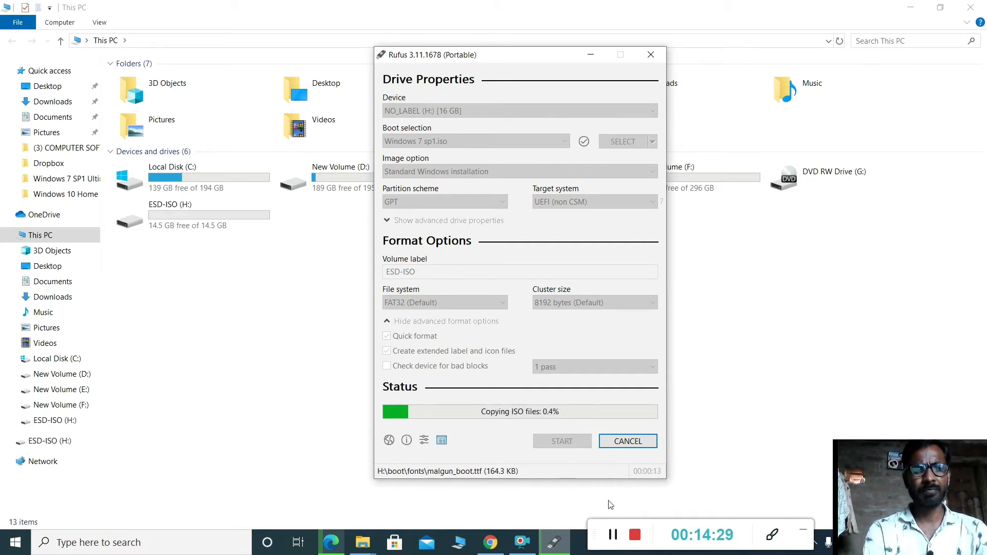
click(618, 536)
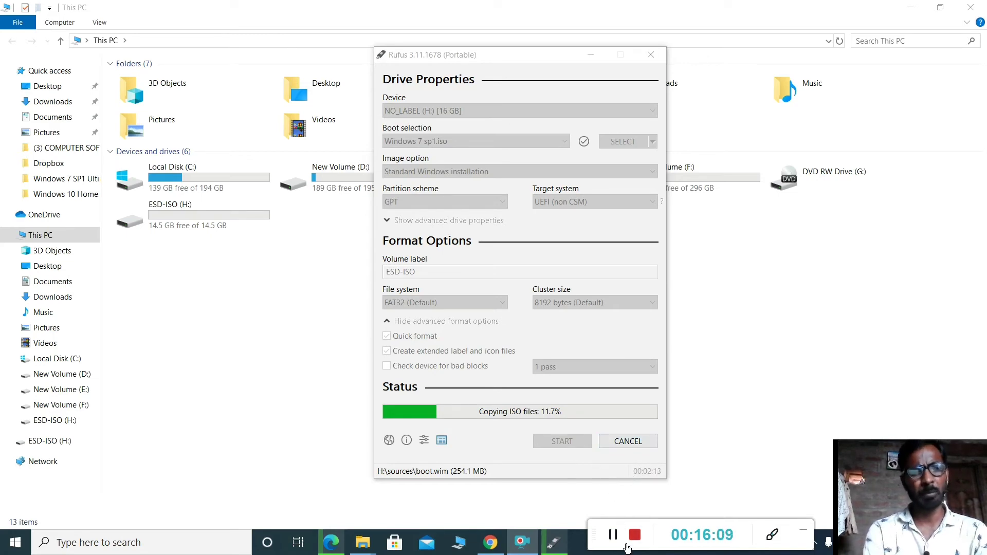
click(614, 535)
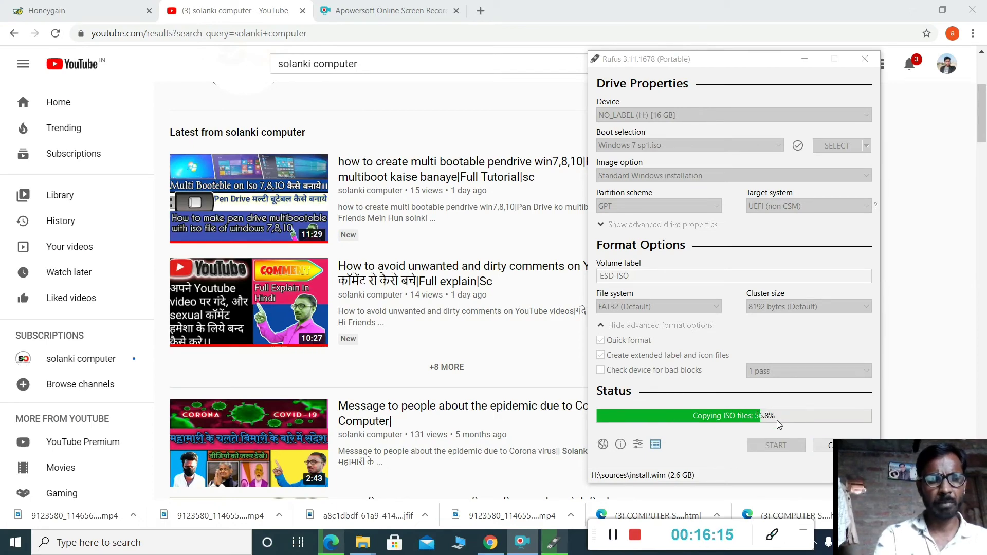
Look through the YouTube search results for solanki computer and return to Rufus to check the copying progress
mouse_move(506, 201)
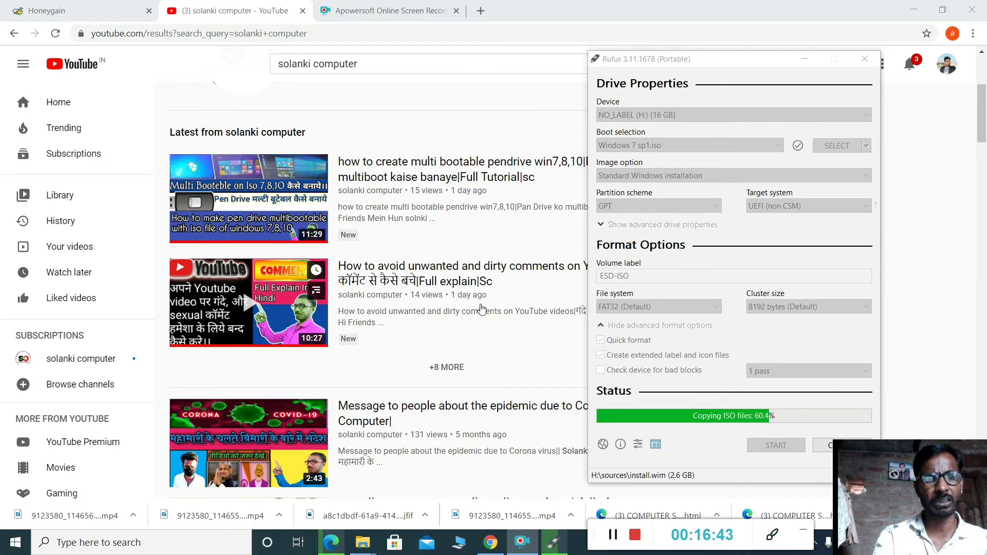
mouse_move(523, 220)
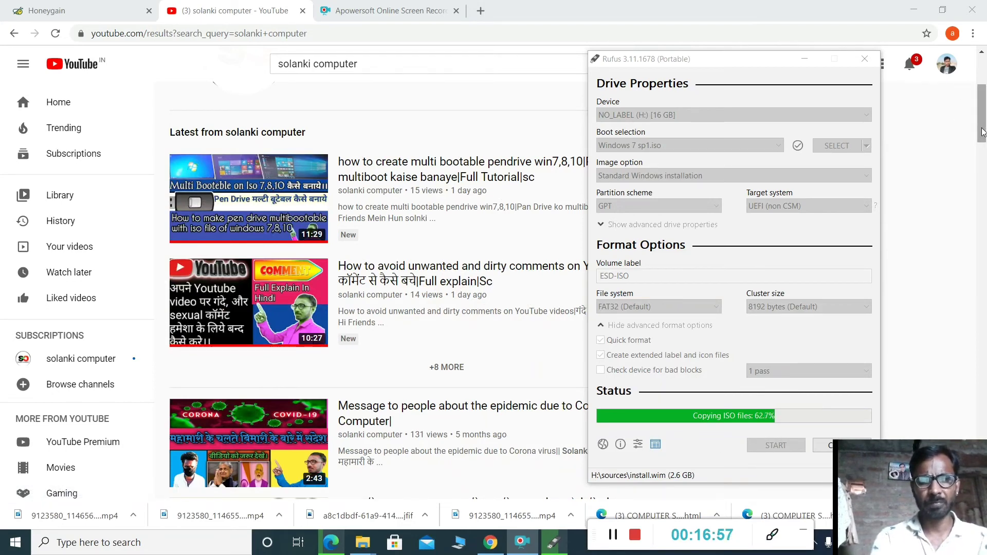
drag(980, 130, 985, 232)
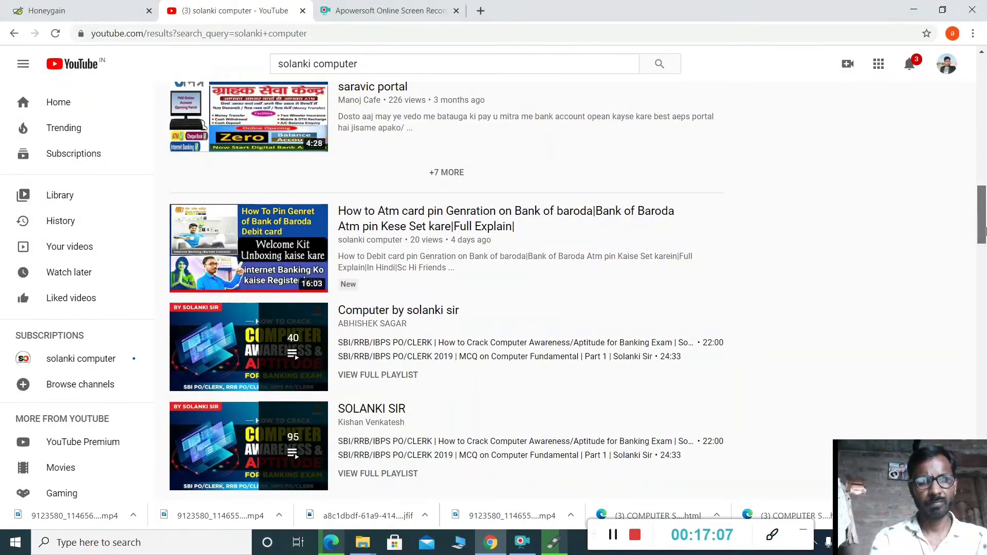
drag(985, 231, 985, 239)
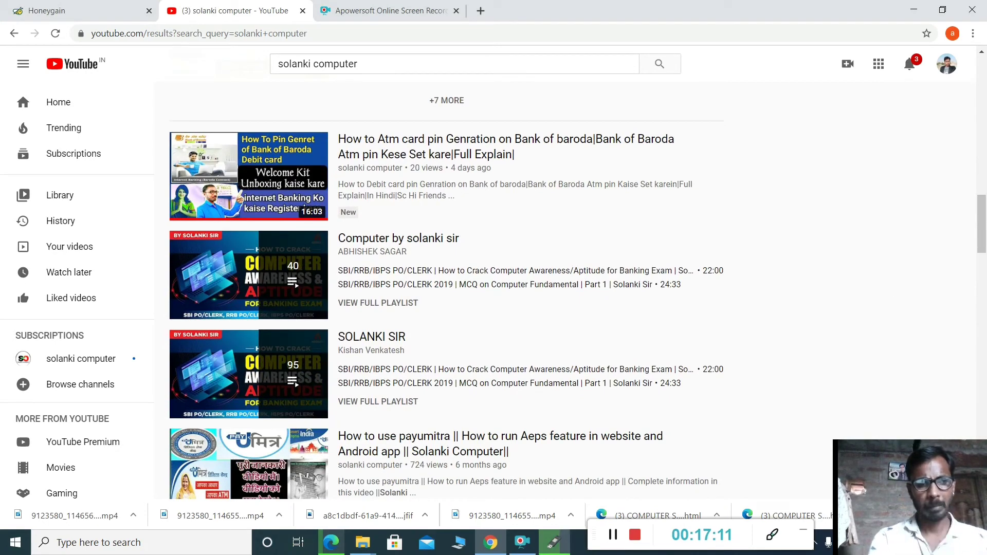
click(555, 545)
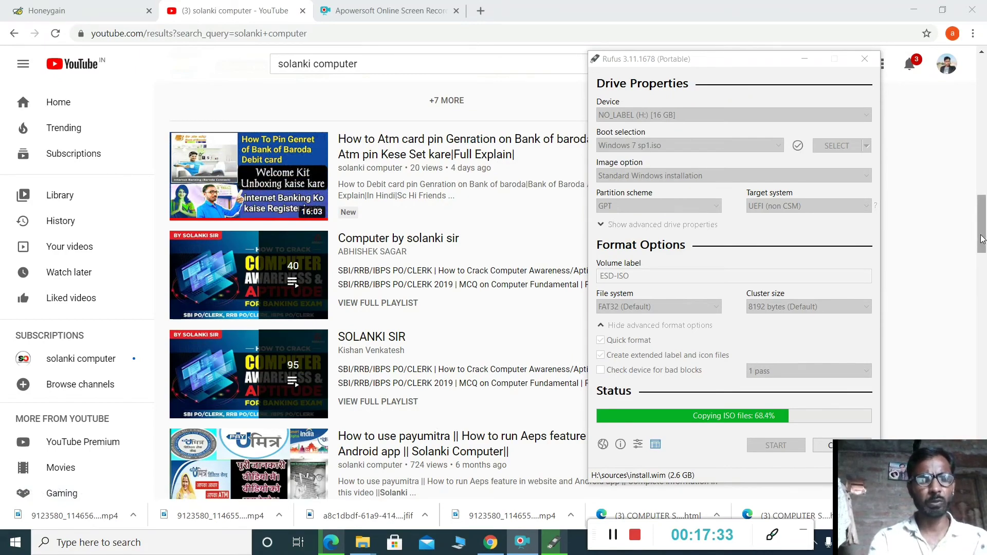
Expand the latest videos from solanki computer on YouTube, browse them, and bring Rufus back to check its status
drag(982, 240, 930, 46)
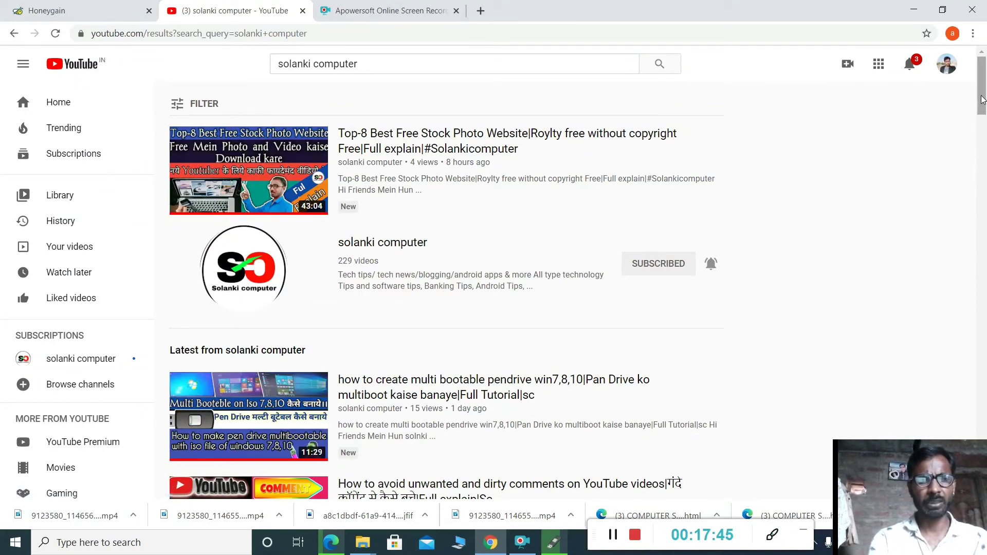
drag(984, 101, 984, 134)
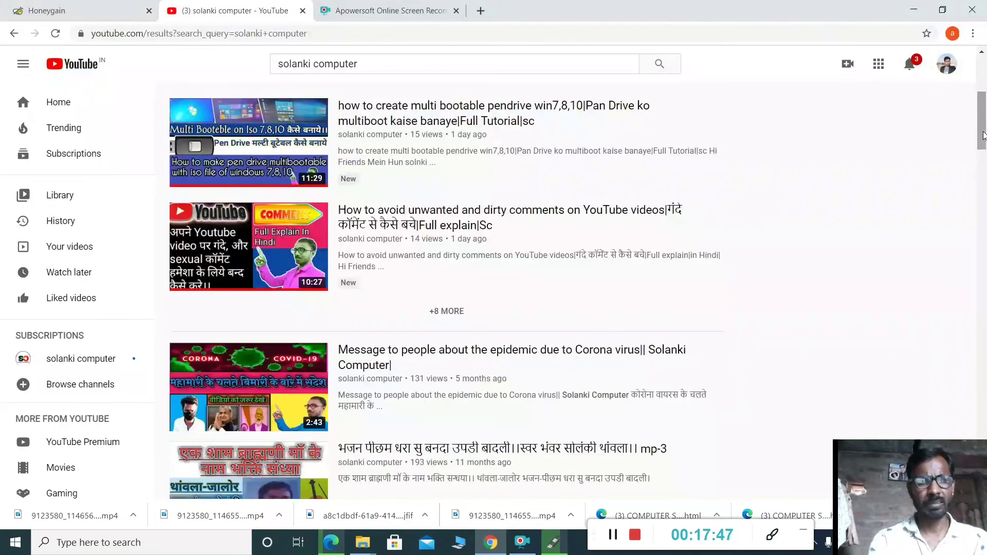
click(453, 312)
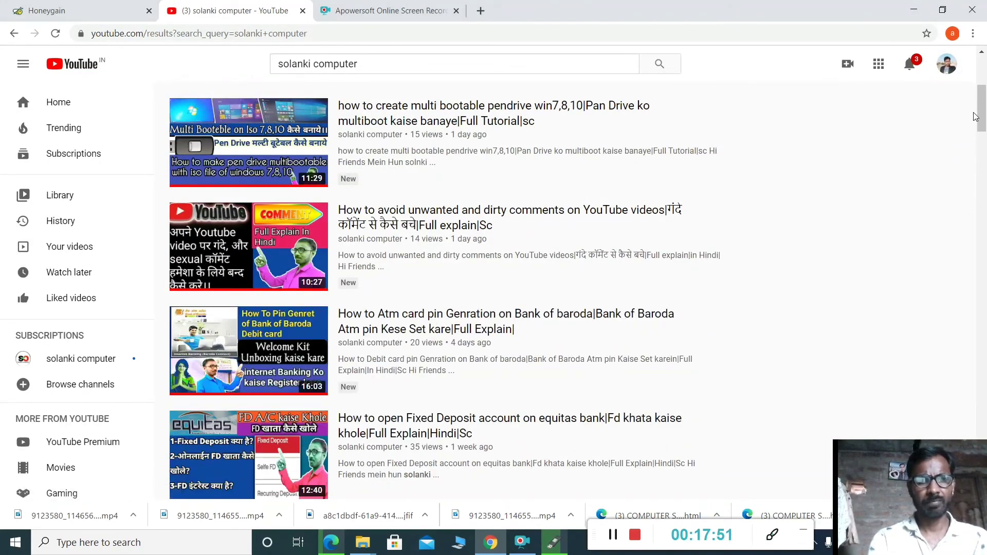
mouse_move(984, 117)
mouse_down()
mouse_move(984, 147)
mouse_move(985, 137)
mouse_up()
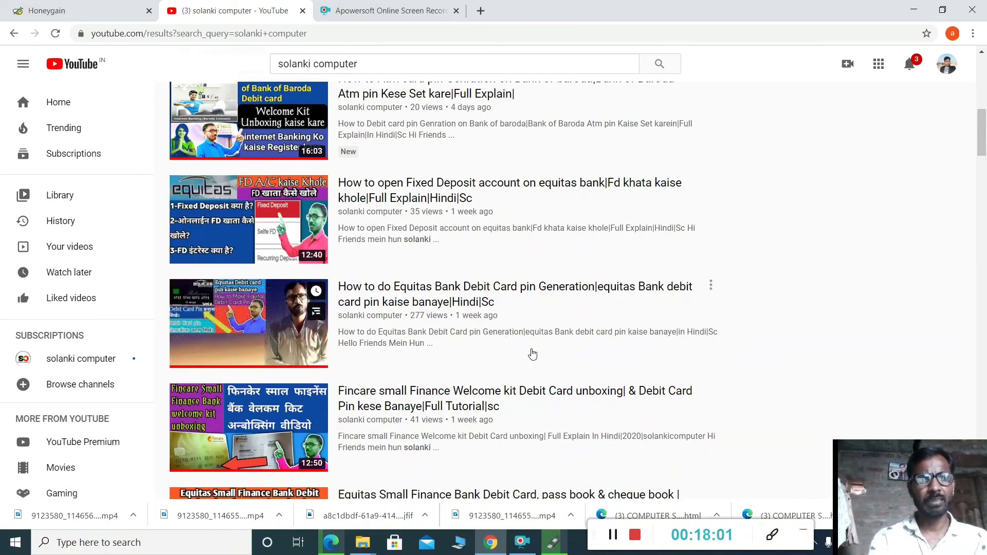
click(983, 161)
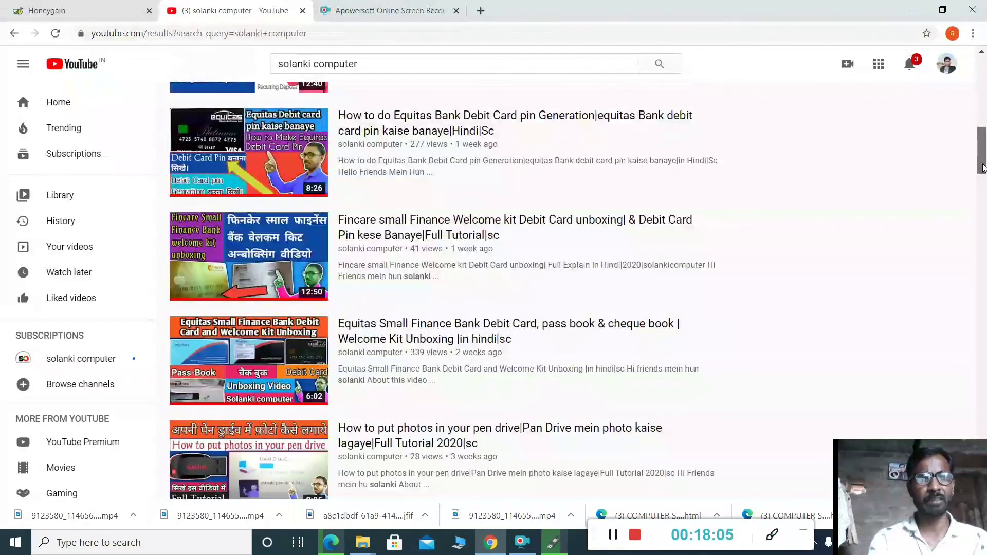
drag(983, 168, 983, 197)
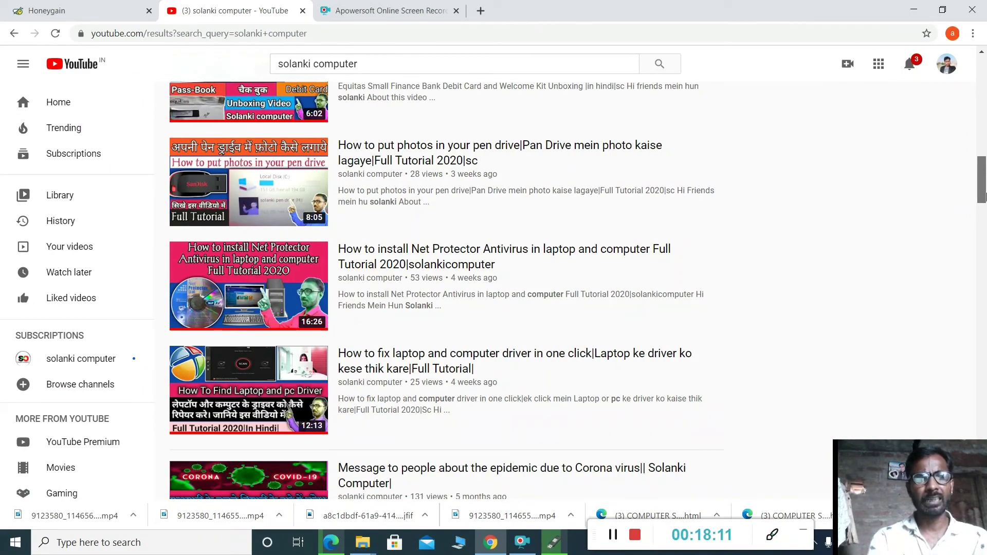
drag(986, 196, 874, 160)
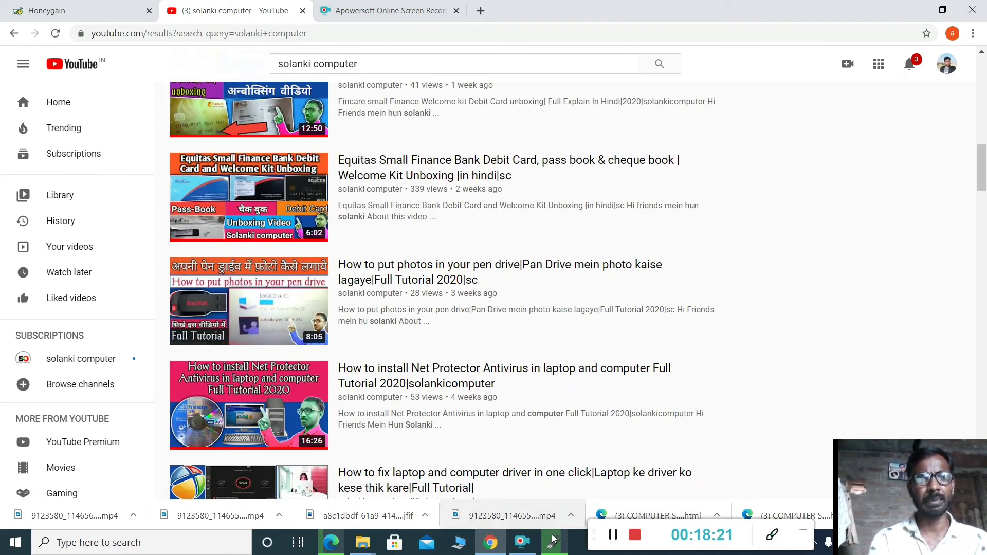
mouse_move(553, 550)
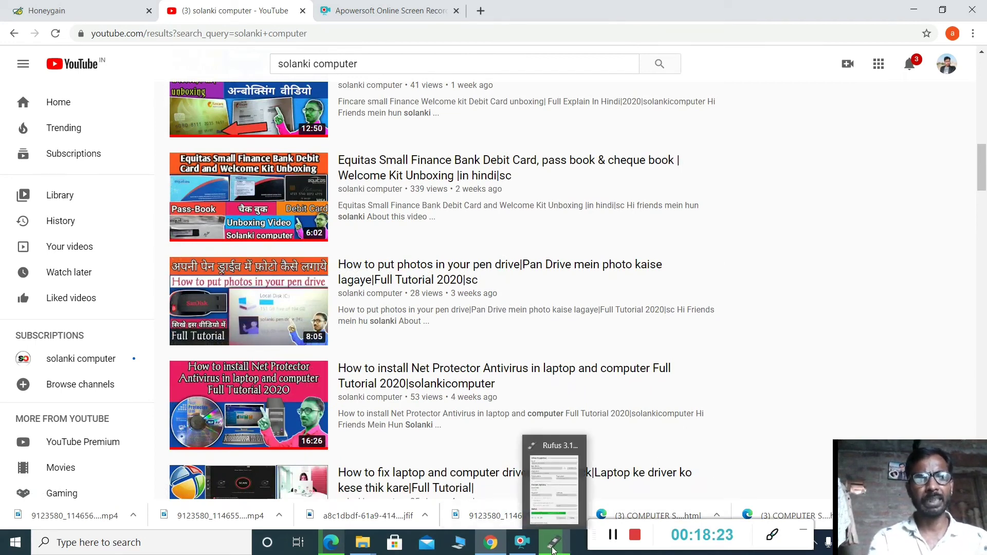
click(552, 550)
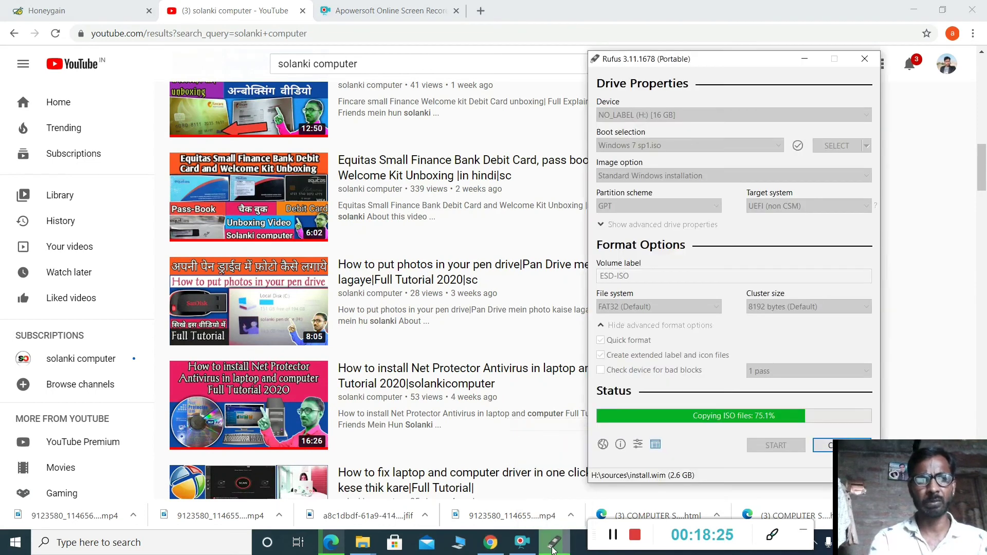